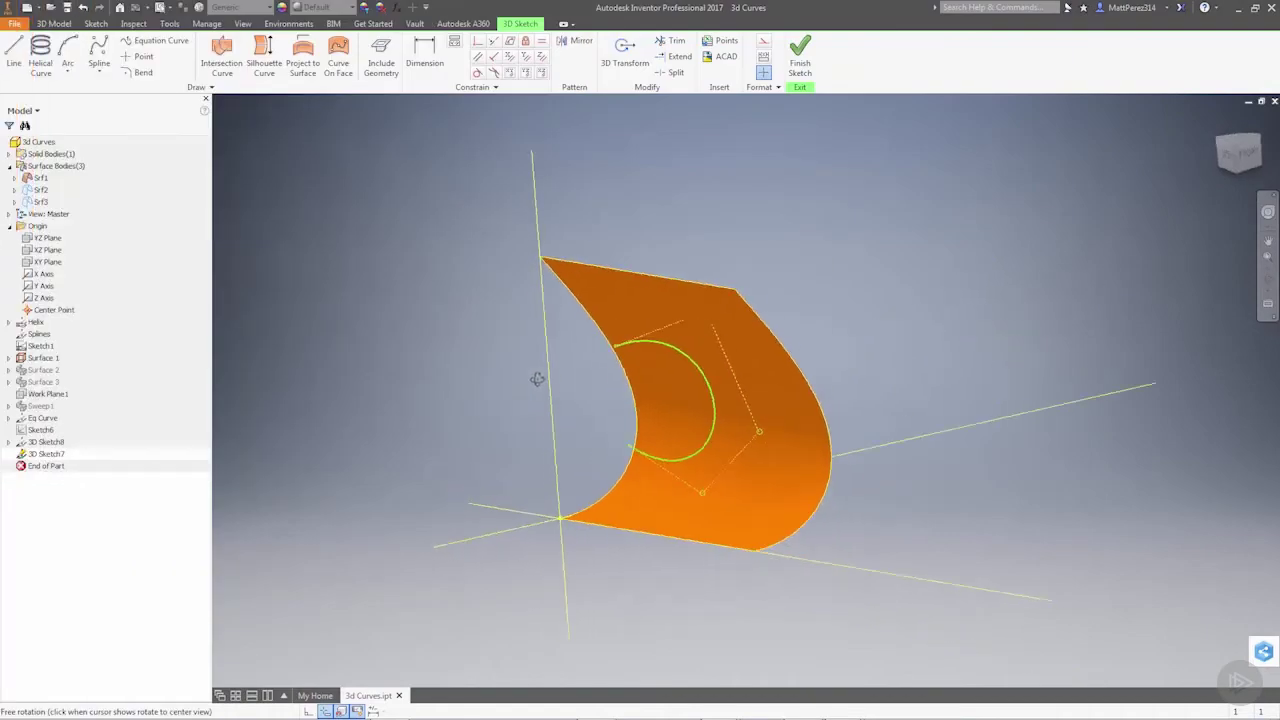
# Delete the existing open curve from the curved orange surface in the 3D sketch
pyautogui.moveTo(537, 379); pyautogui.dragTo(563, 397)
pyautogui.press('Escape')
pyautogui.click(689, 365)
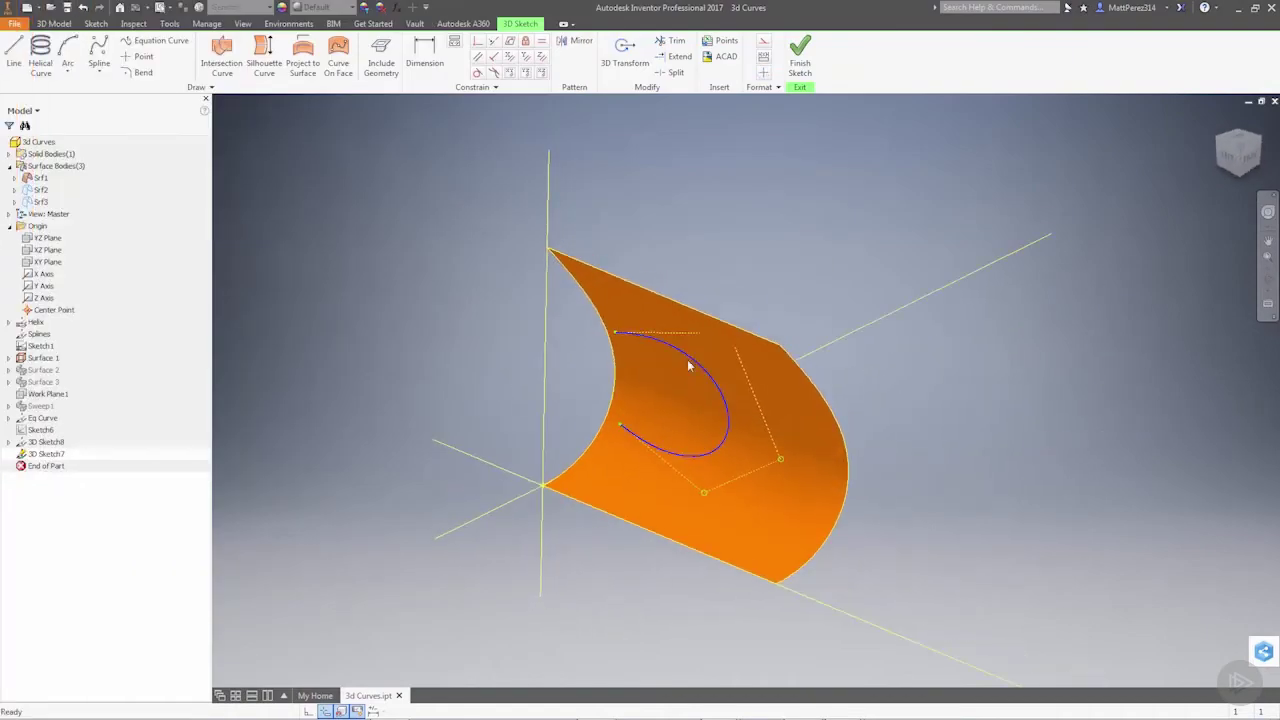
pyautogui.press('Delete')
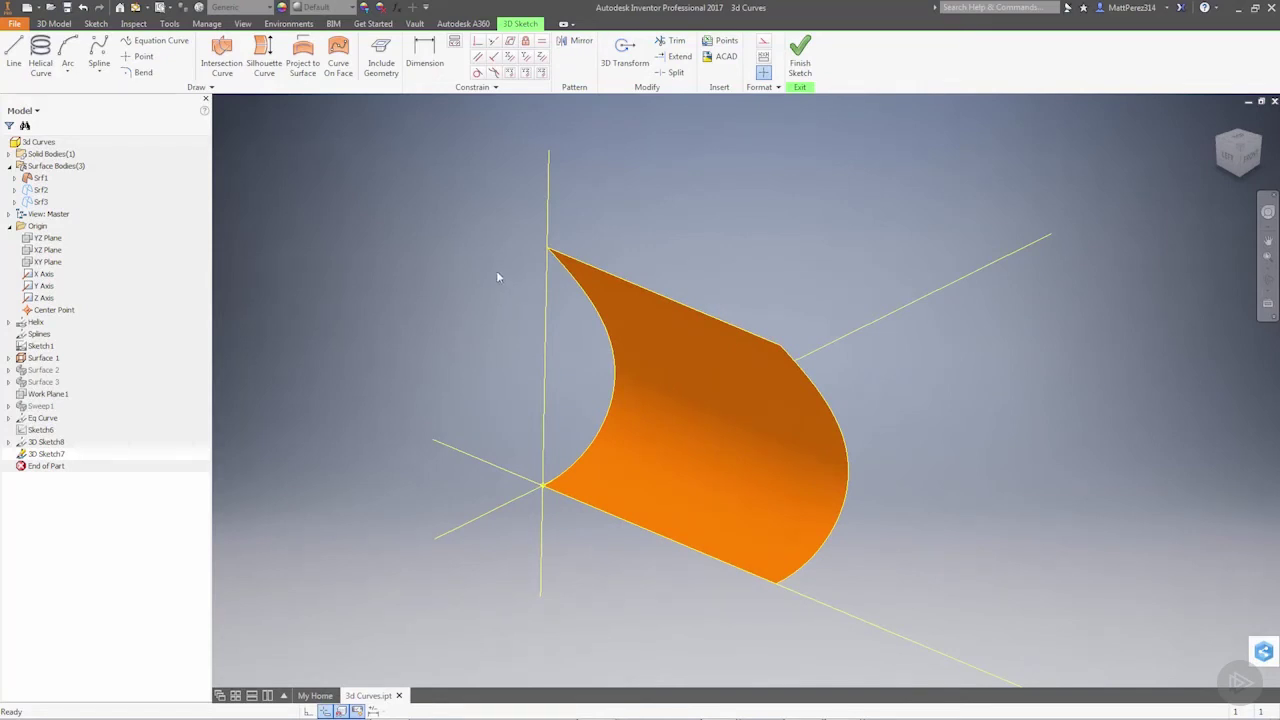
# Draw an open, roughly C-shaped five-point spline directly on the curved surface with Curve On Face
pyautogui.click(338, 56)
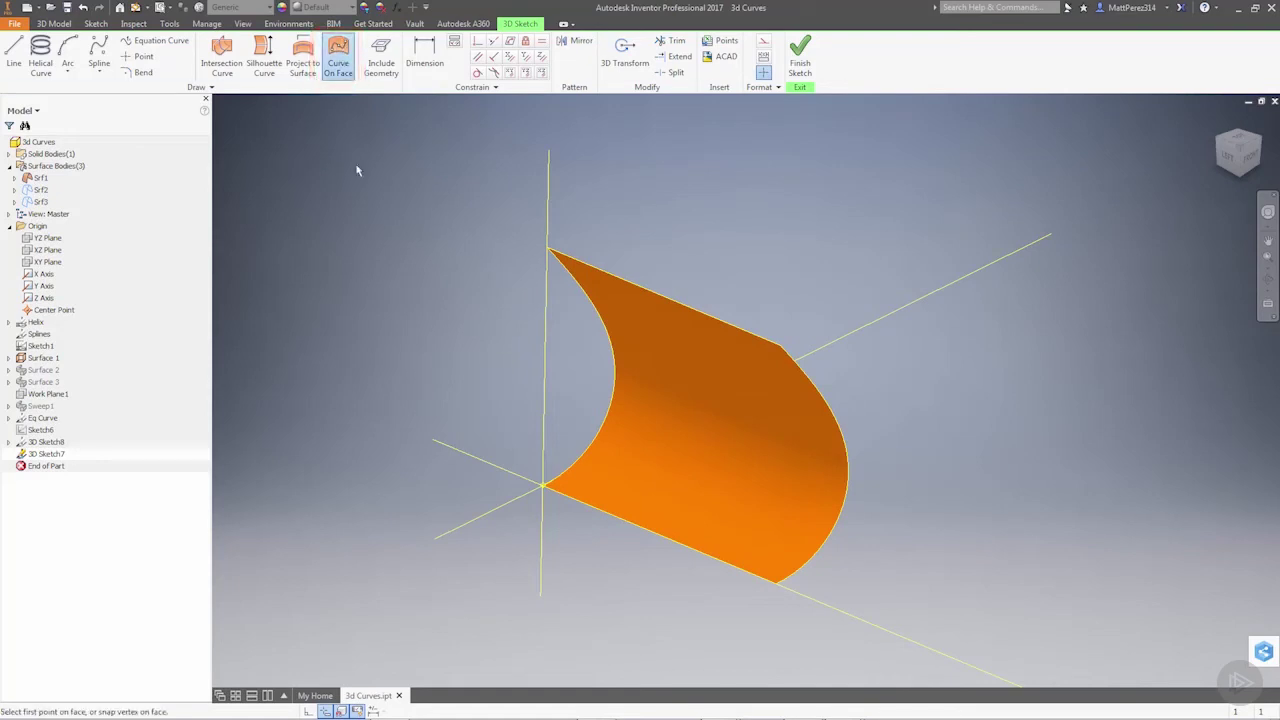
pyautogui.click(651, 335)
pyautogui.click(724, 352)
pyautogui.click(756, 444)
pyautogui.click(688, 482)
pyautogui.click(640, 428)
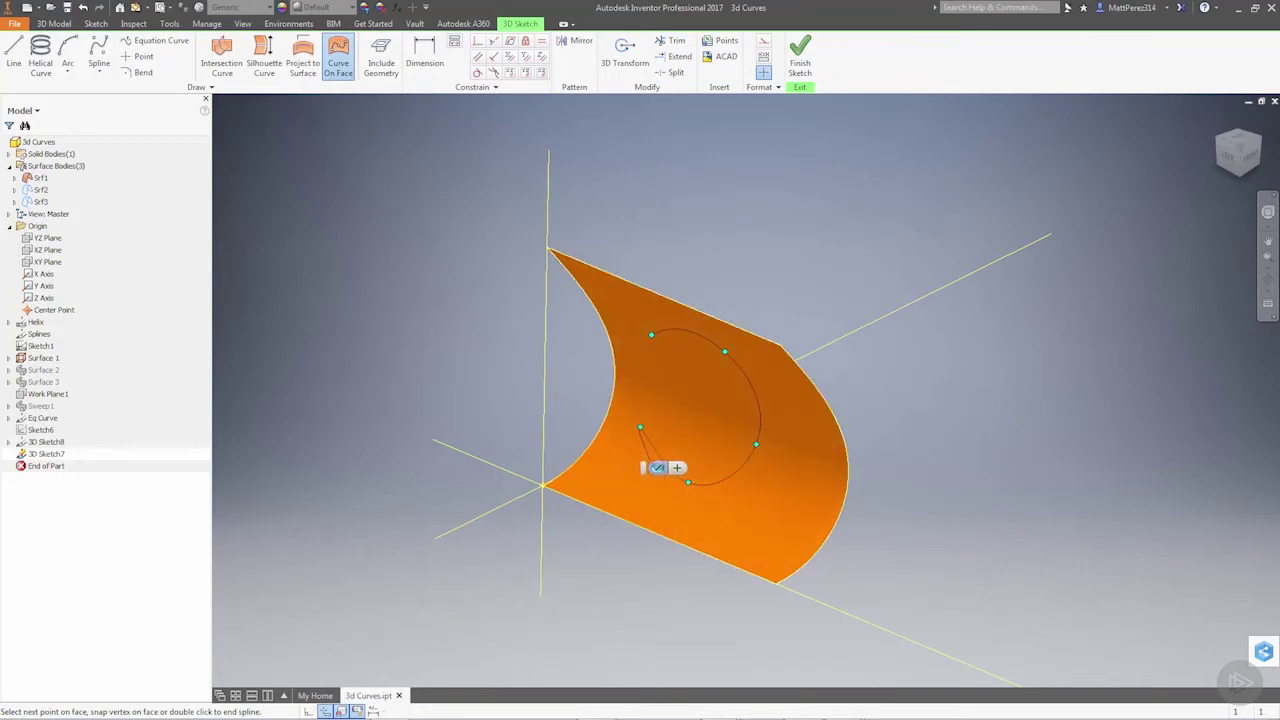
pyautogui.click(657, 469)
pyautogui.keyDown('shift'); pyautogui.moveTo(718, 437); pyautogui.dragTo(611, 409, button='middle'); pyautogui.keyUp('shift')
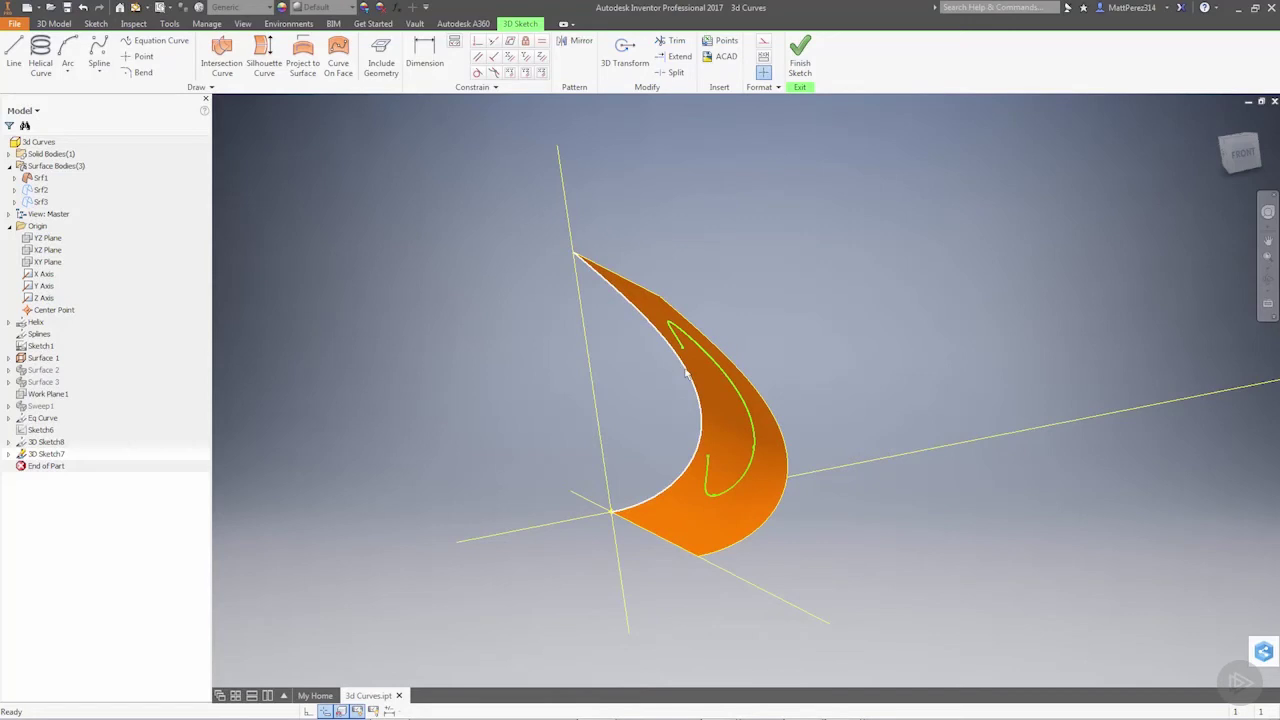
pyautogui.keyDown('shift'); pyautogui.moveTo(674, 380); pyautogui.dragTo(738, 388, button='middle'); pyautogui.keyUp('shift')
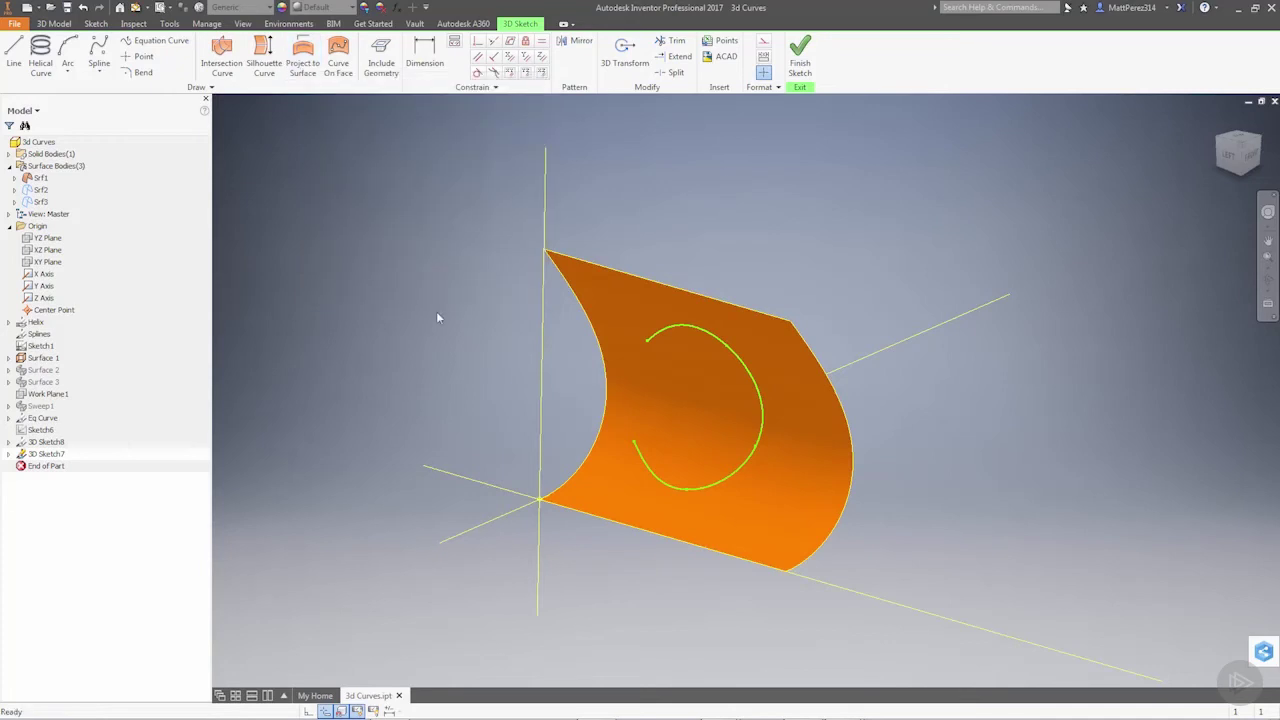
pyautogui.click(303, 58)
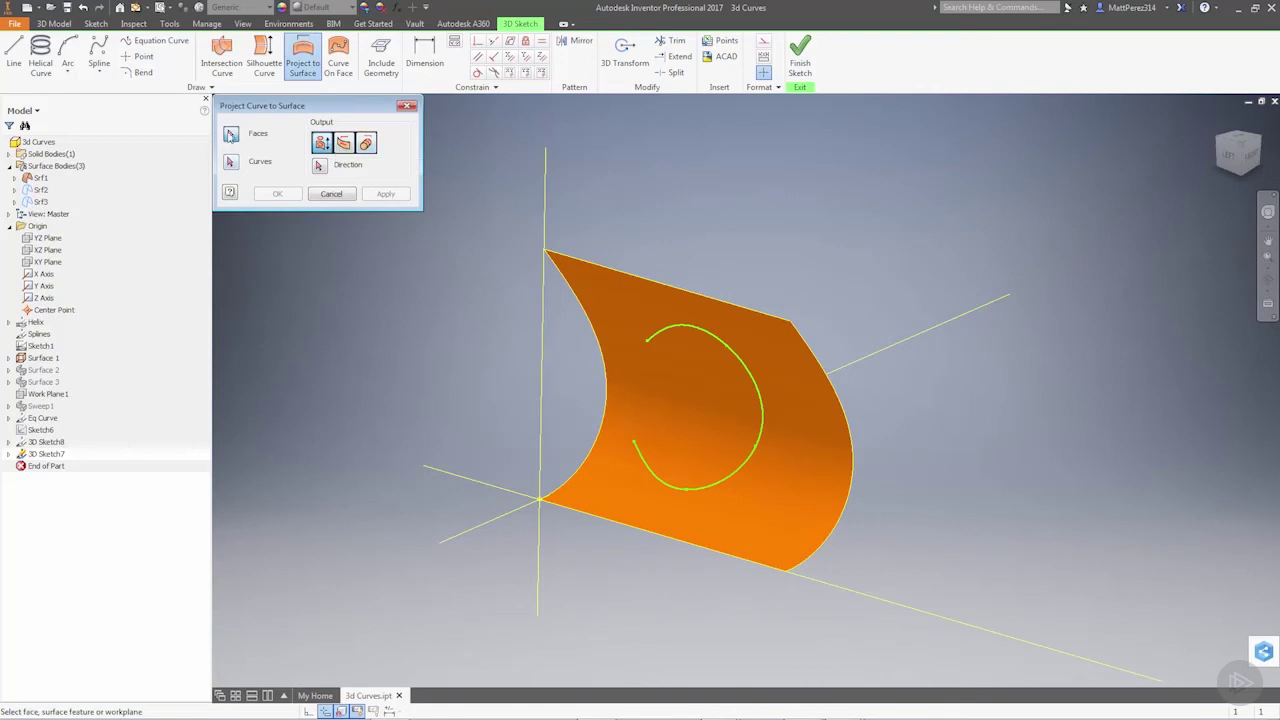
pyautogui.click(319, 165)
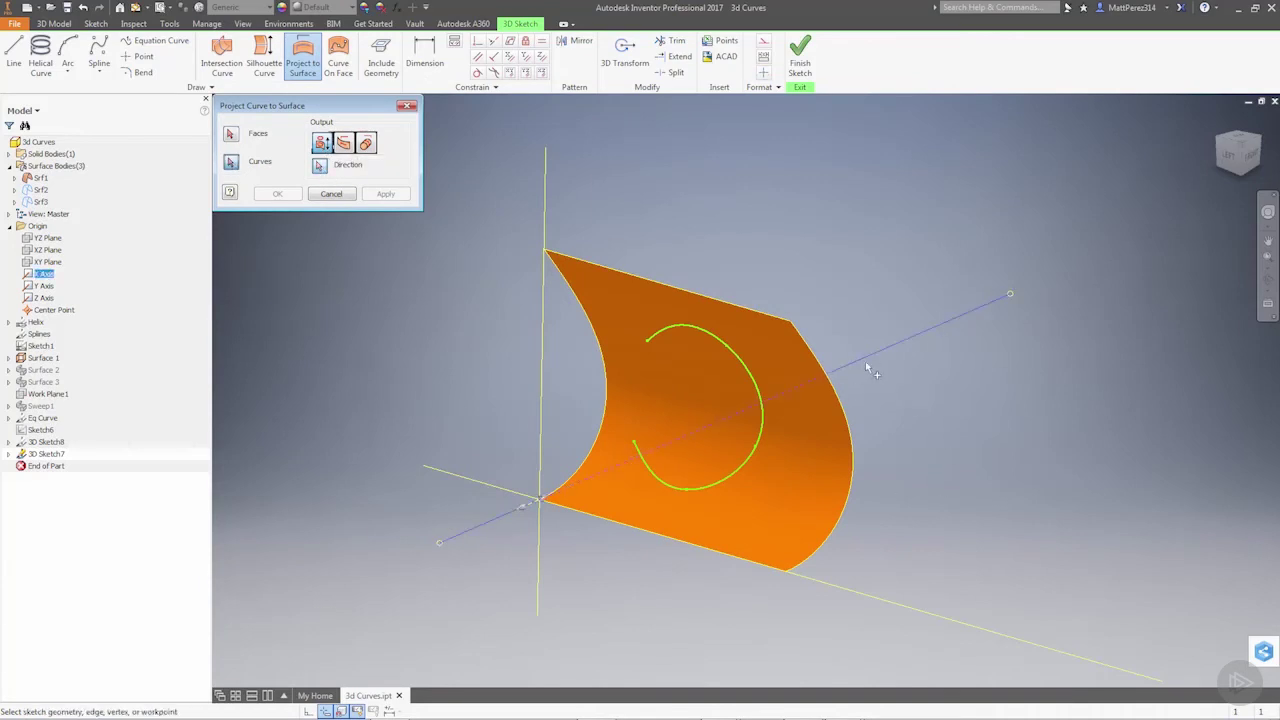
pyautogui.click(331, 193)
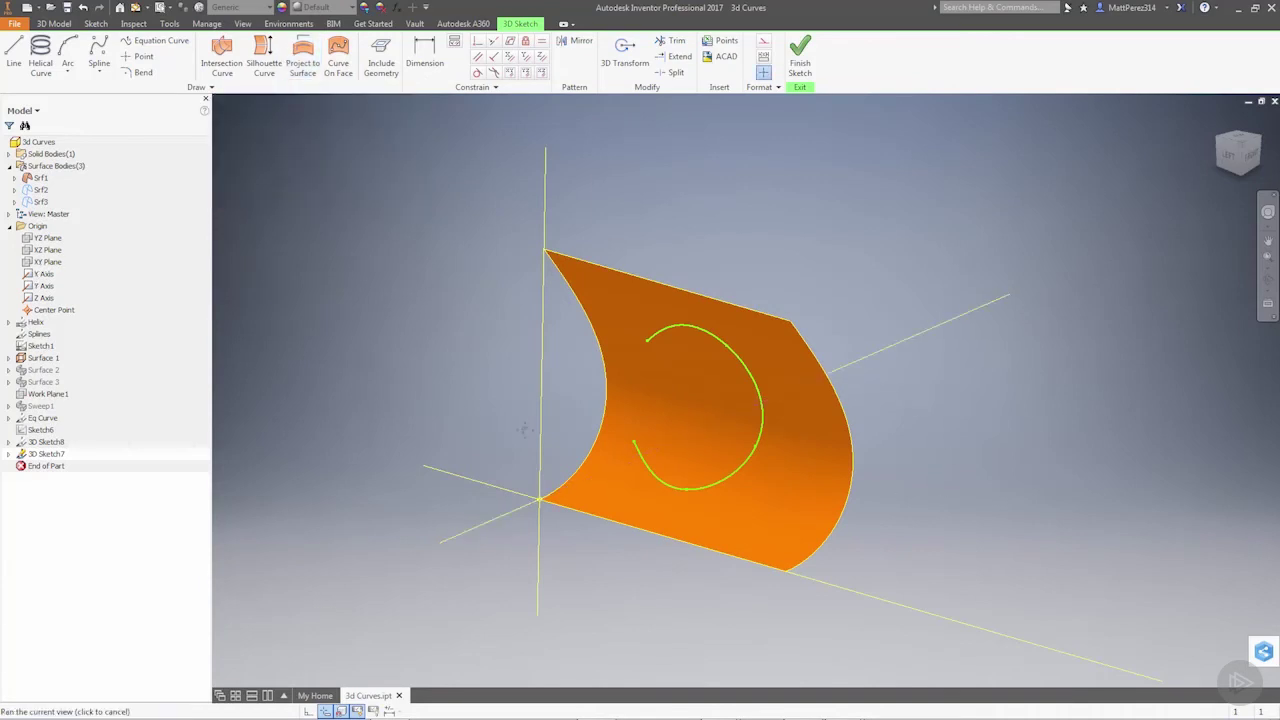
# Sketch a three-point arc in the 3D sketch so that it overlaps the spline in front of the curved surface
pyautogui.moveTo(525, 430); pyautogui.dragTo(557, 408, button='middle')
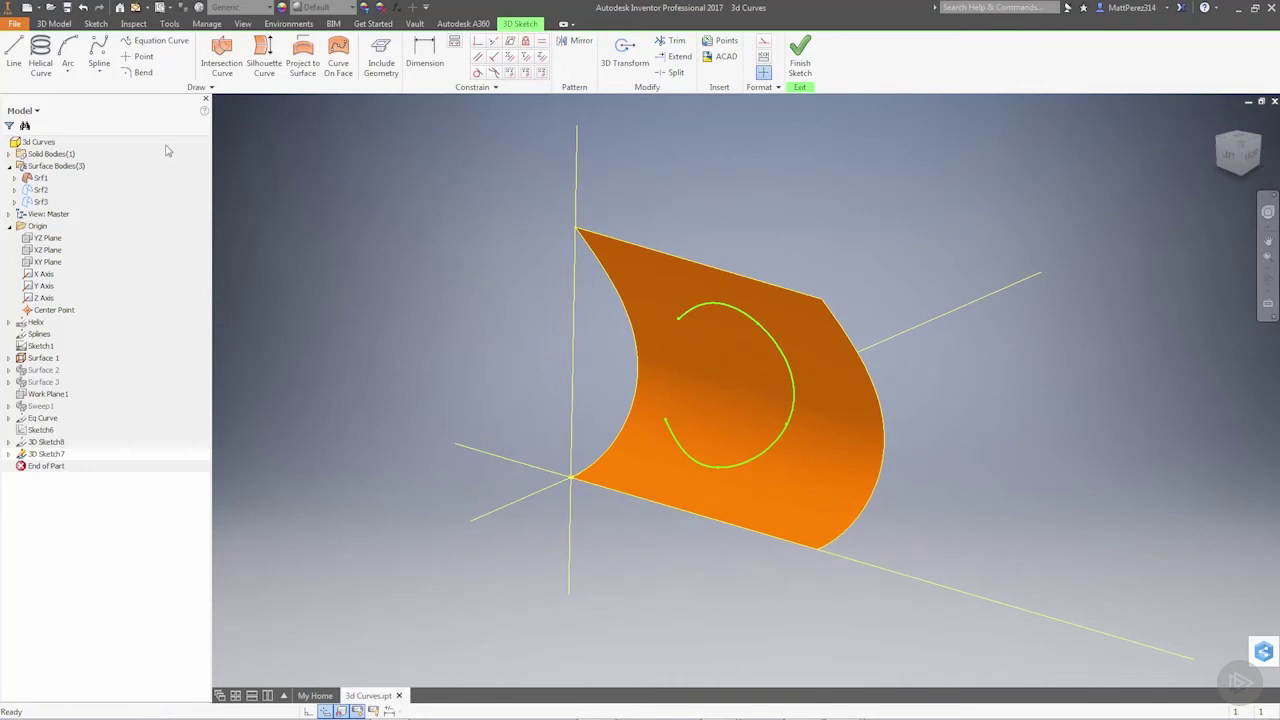
pyautogui.click(67, 73)
pyautogui.click(95, 96)
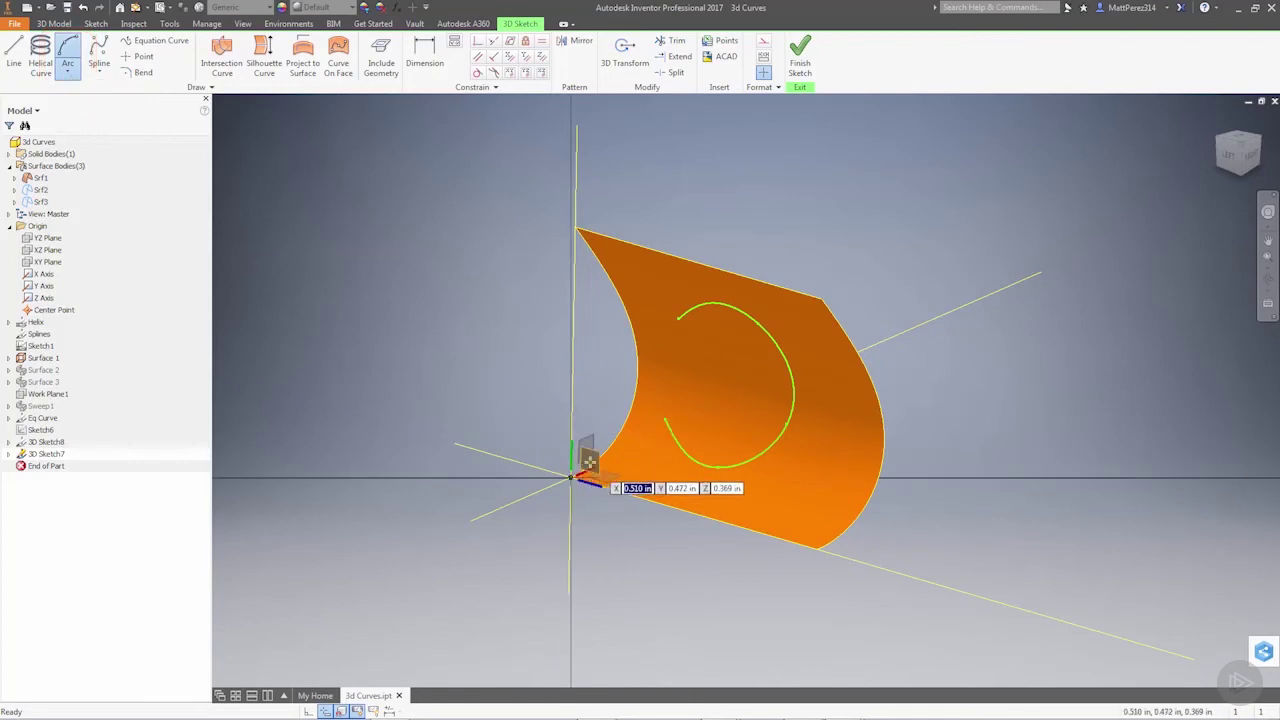
pyautogui.click(797, 452)
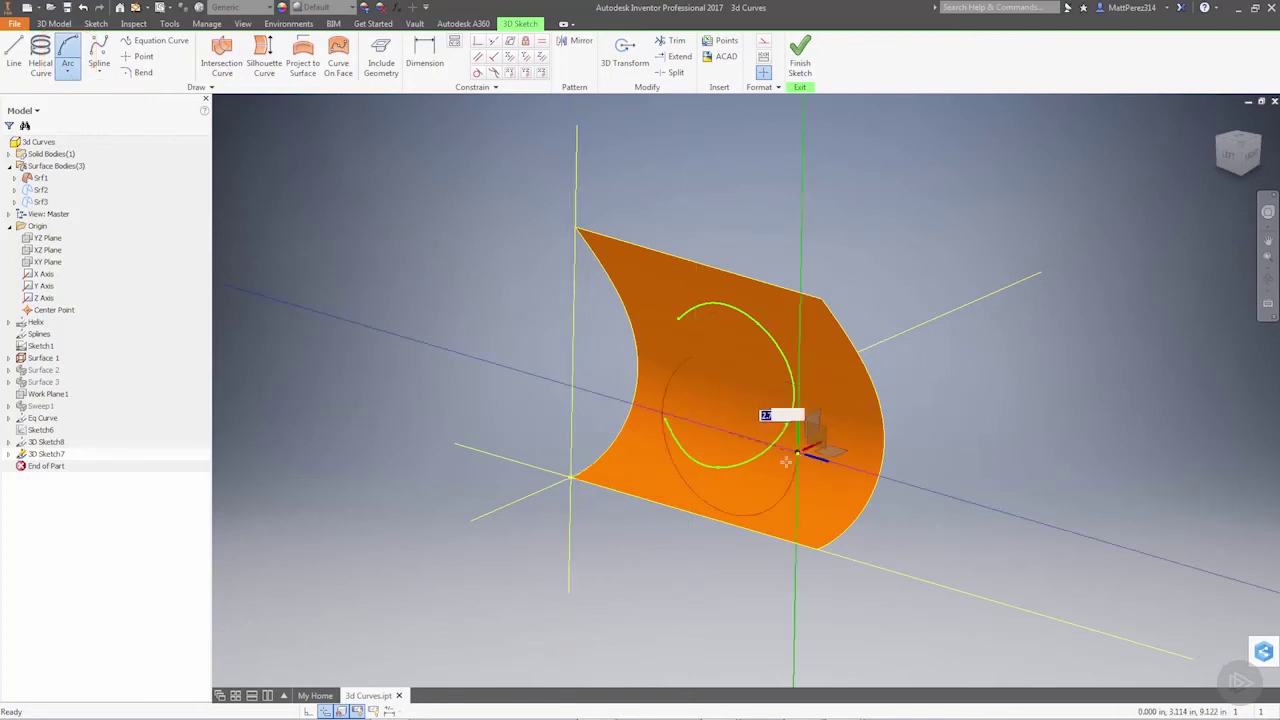
pyautogui.click(729, 493)
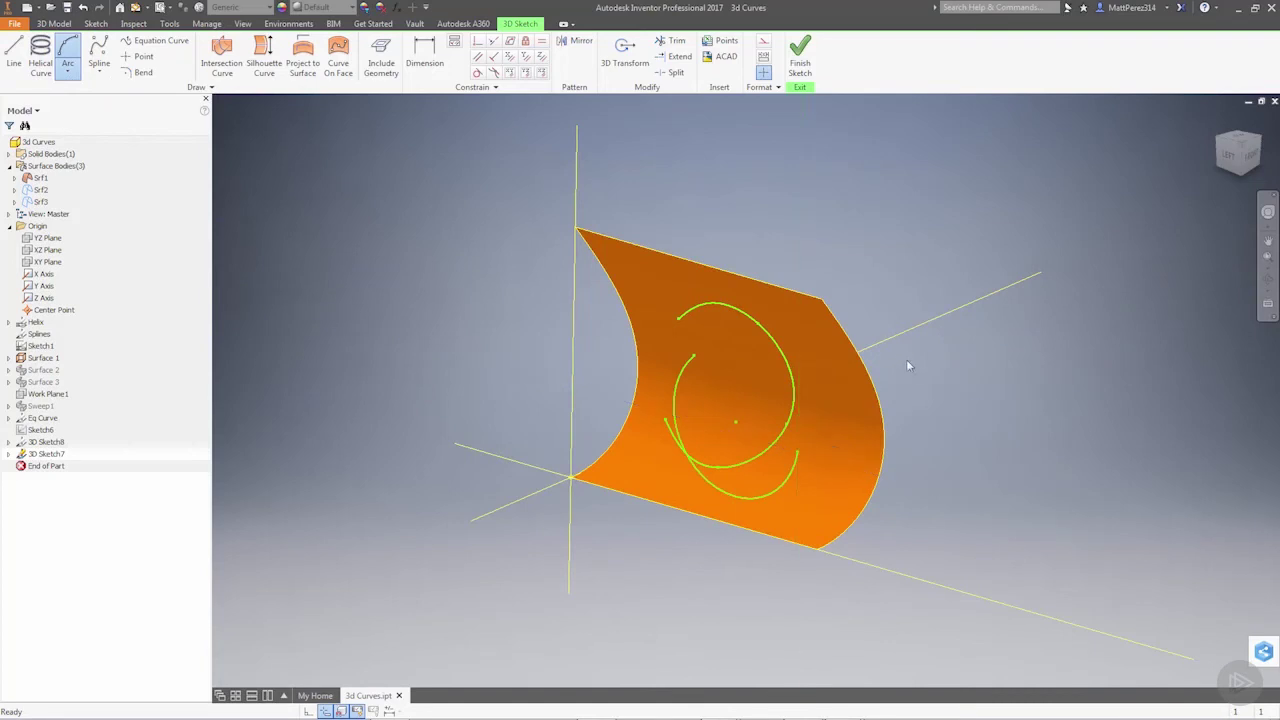
pyautogui.press('Escape')
# Project the arc onto the curved surface using the Project to closest point output
pyautogui.keyDown('shift'); pyautogui.moveTo(724, 452); pyautogui.dragTo(733, 481, button='middle'); pyautogui.keyUp('shift')
pyautogui.click(303, 60)
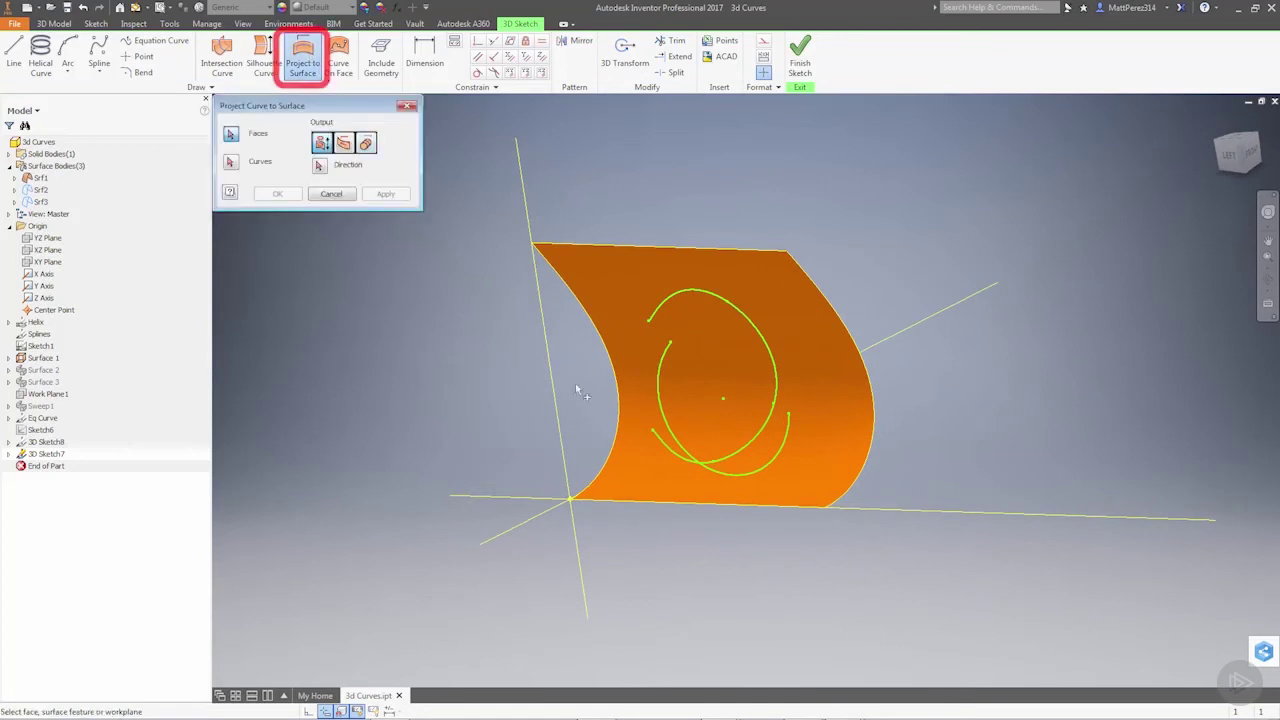
pyautogui.click(808, 434)
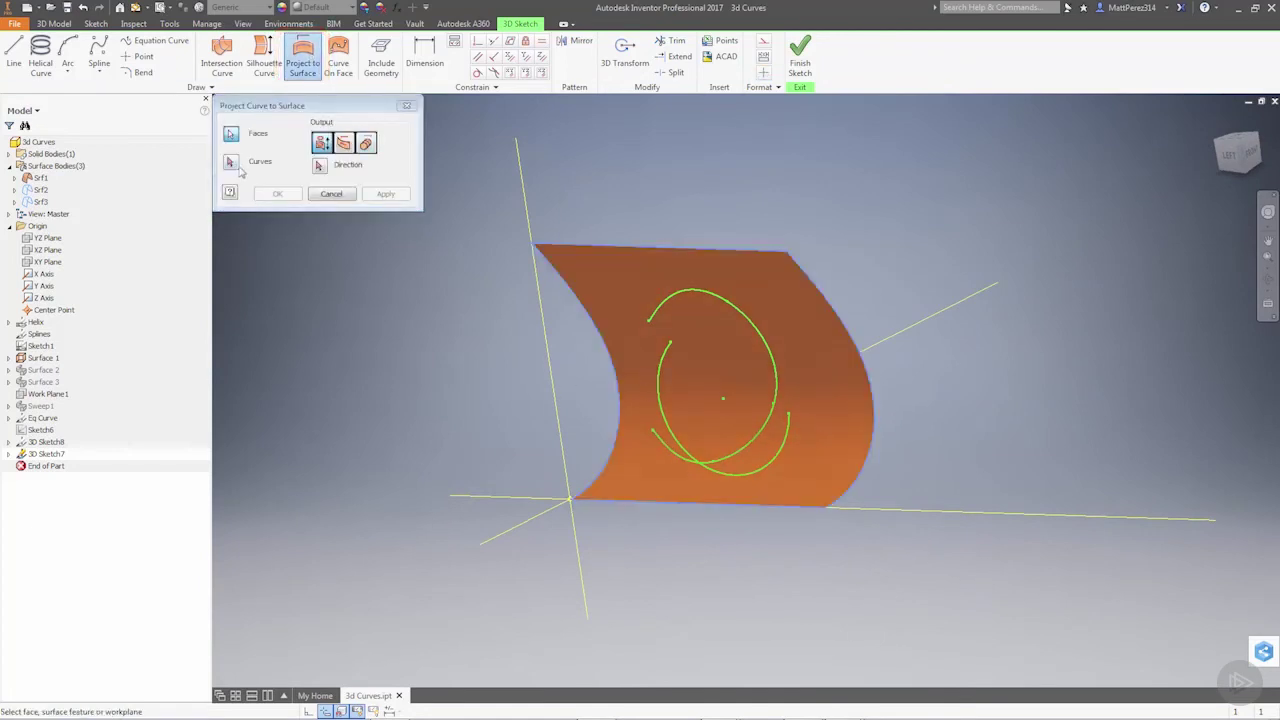
pyautogui.click(760, 474)
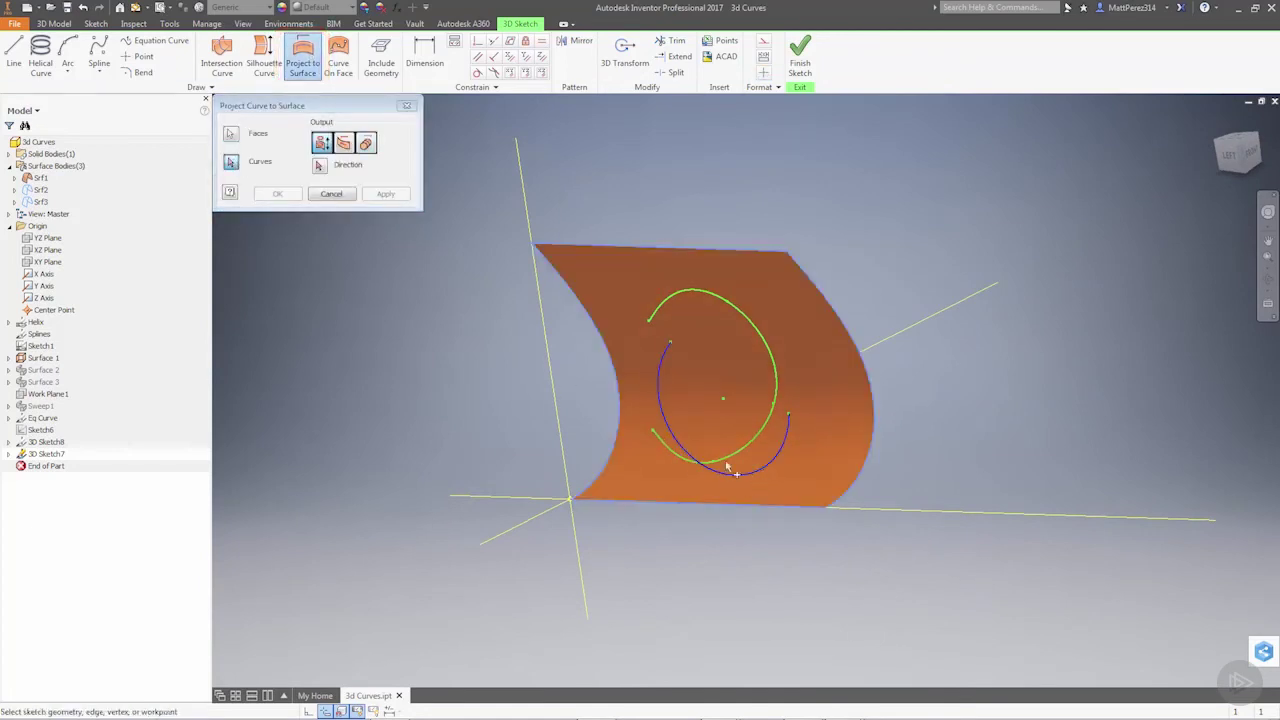
pyautogui.click(320, 166)
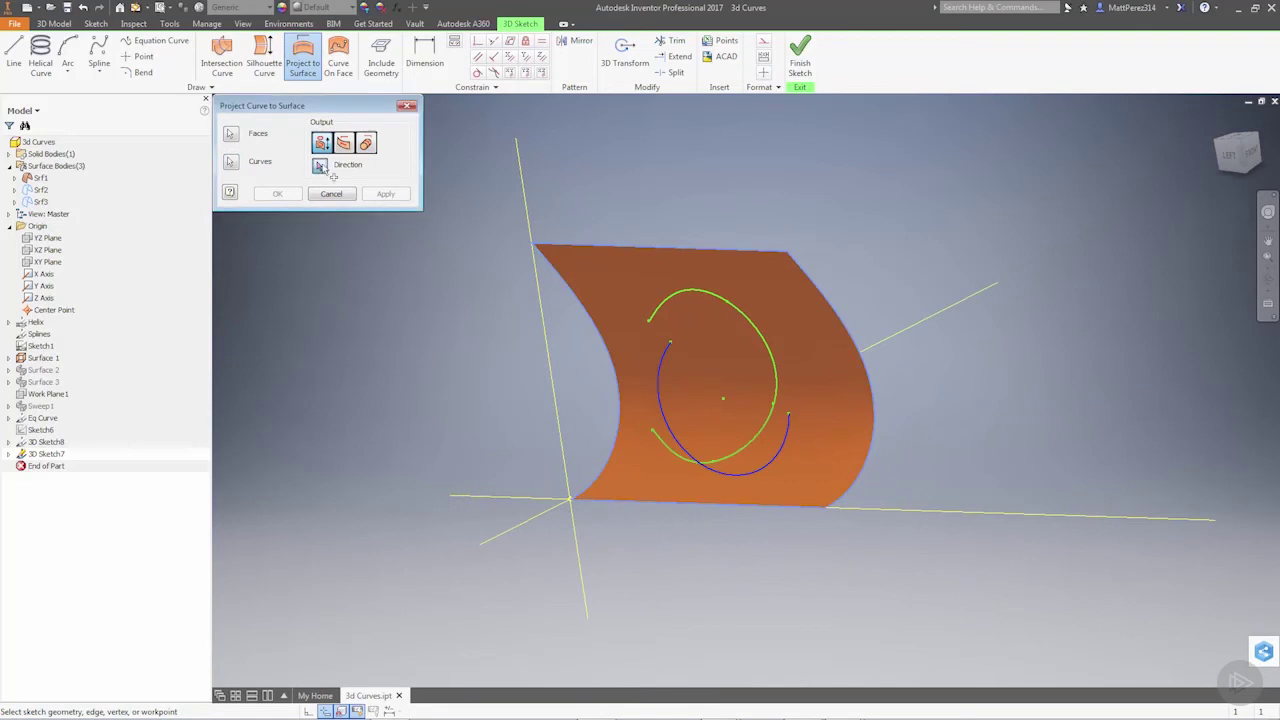
pyautogui.click(932, 316)
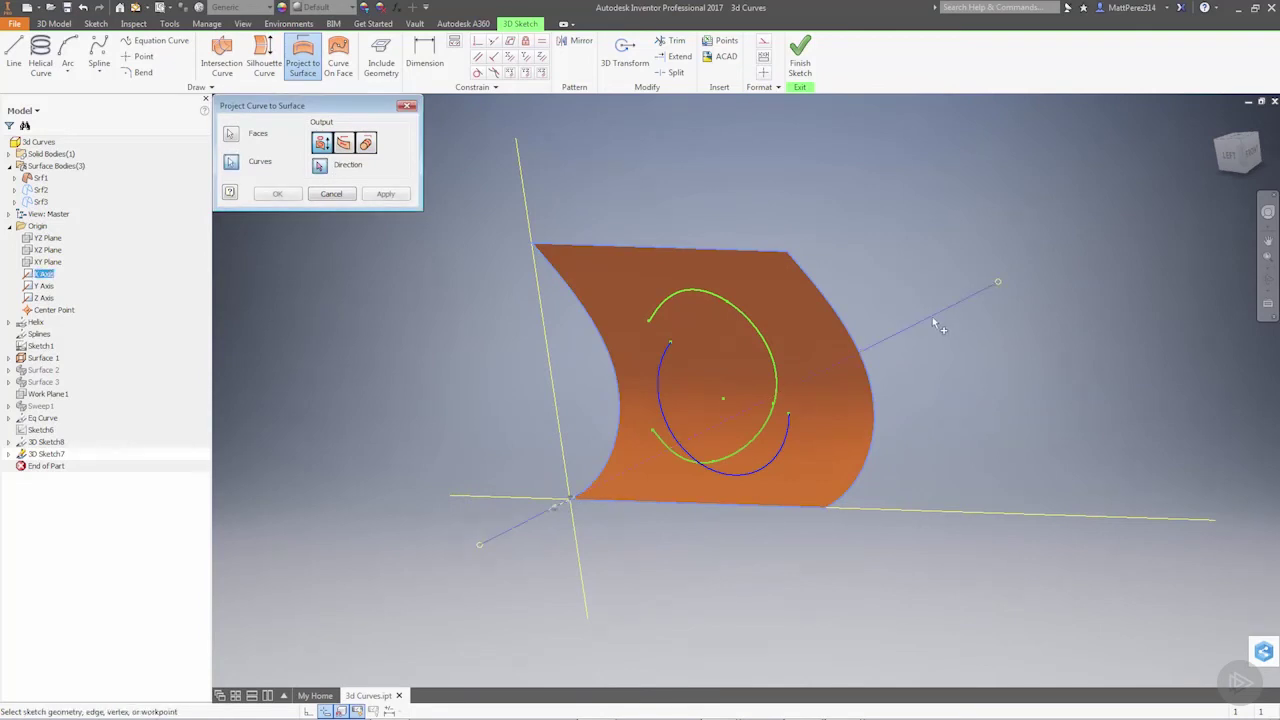
pyautogui.click(344, 143)
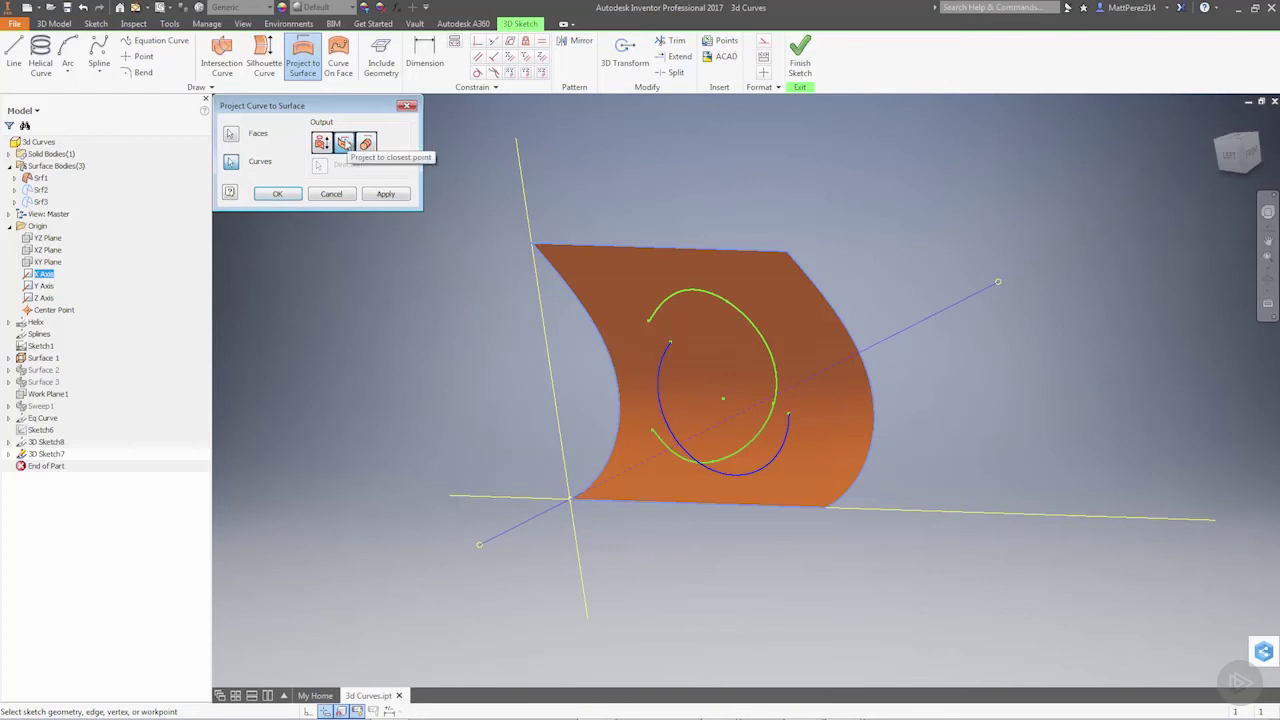
pyautogui.click(385, 193)
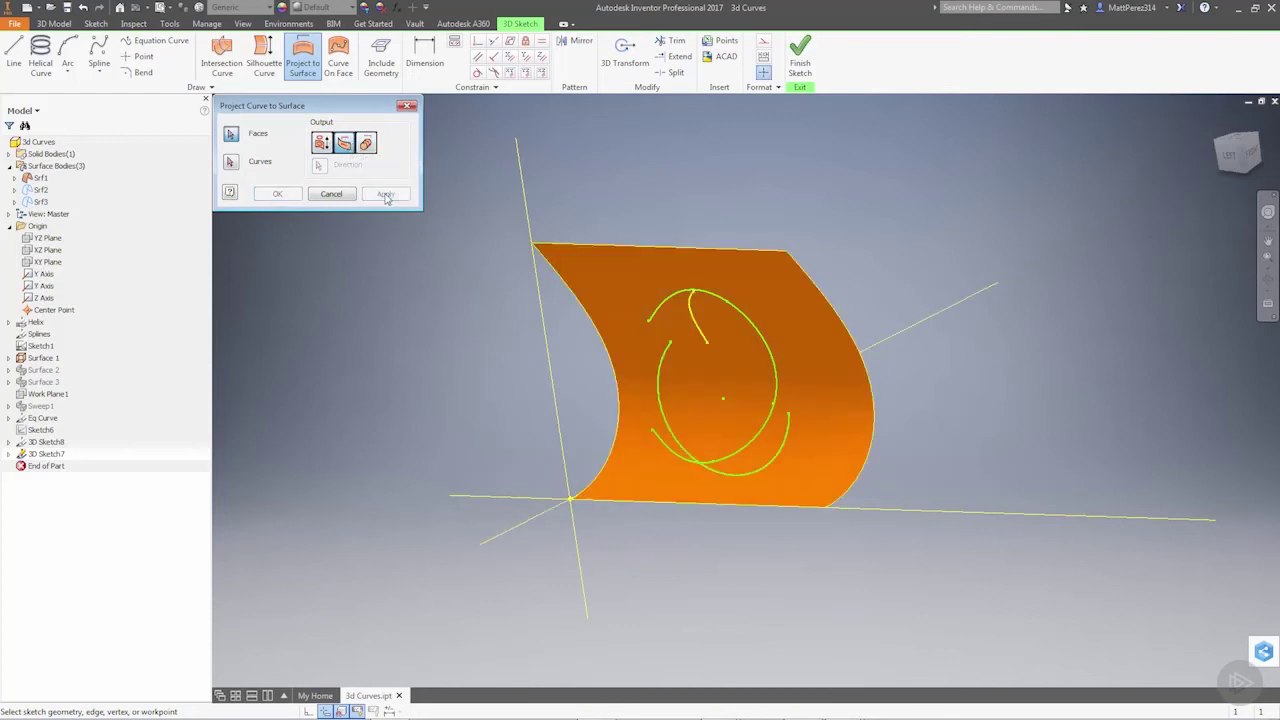
# Project the same arc onto the curved surface along a direction defined by the X Axis
pyautogui.click(612, 392)
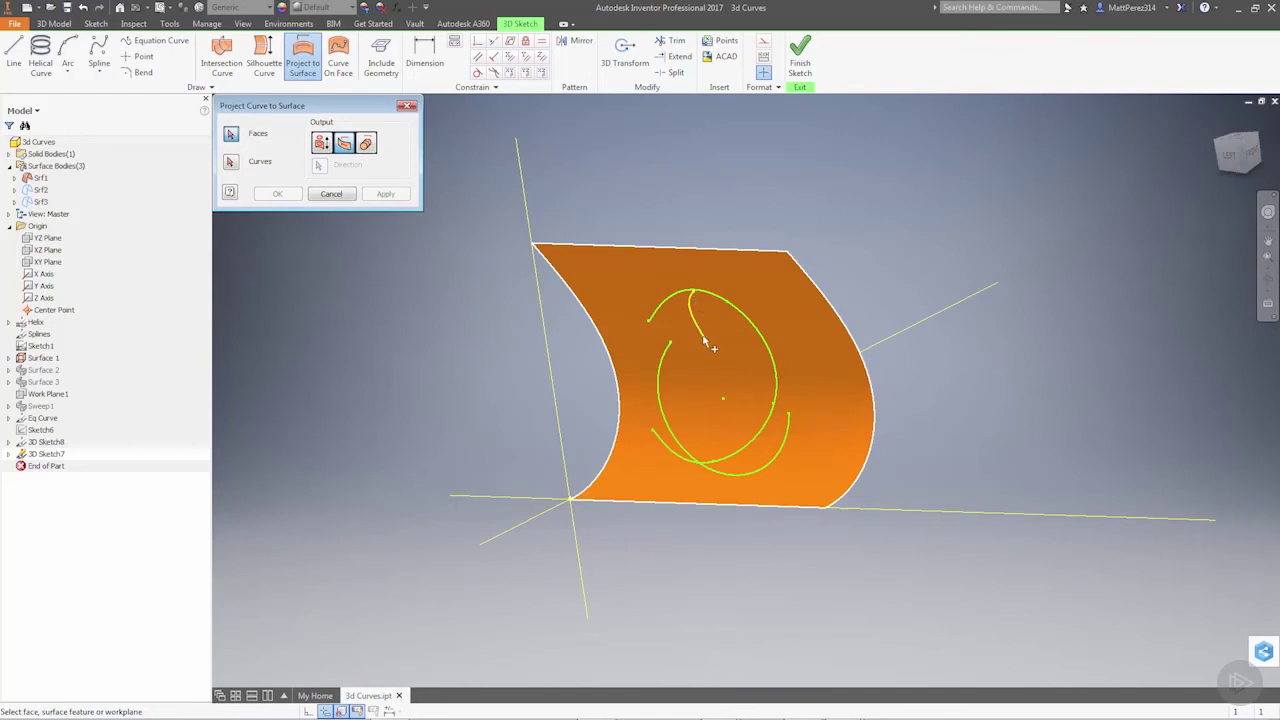
pyautogui.click(583, 378)
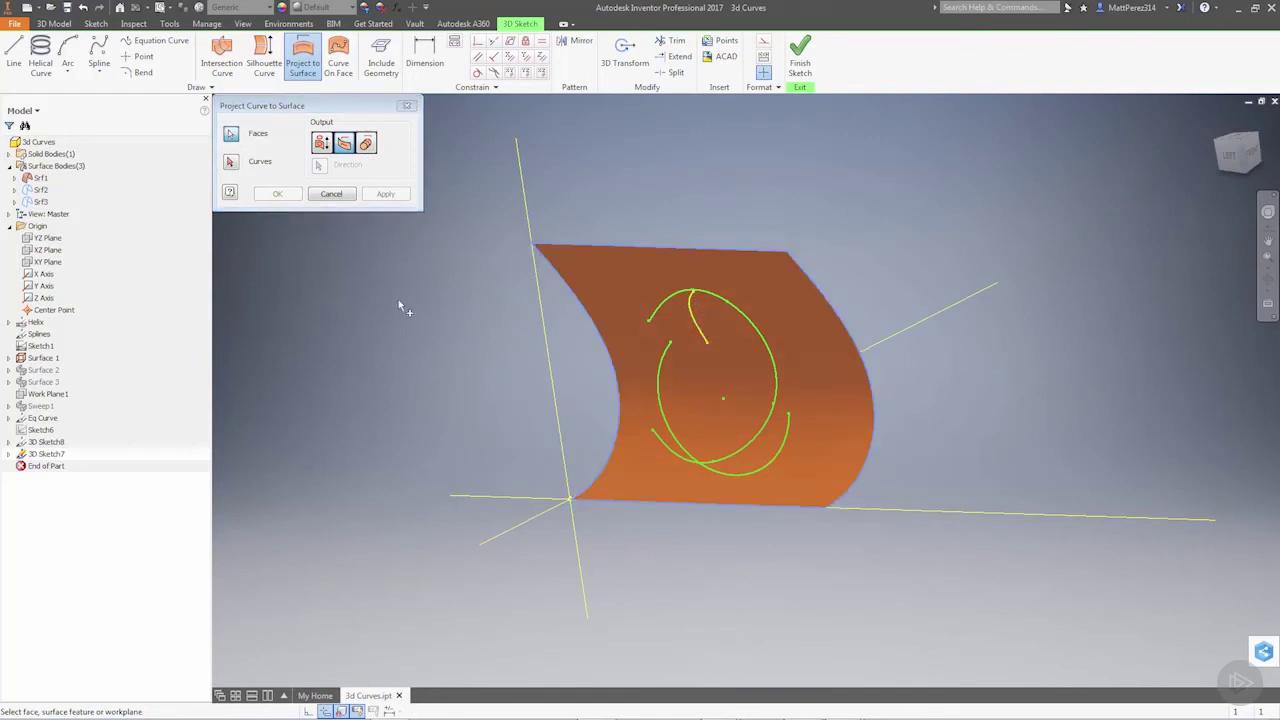
pyautogui.click(232, 162)
pyautogui.click(658, 390)
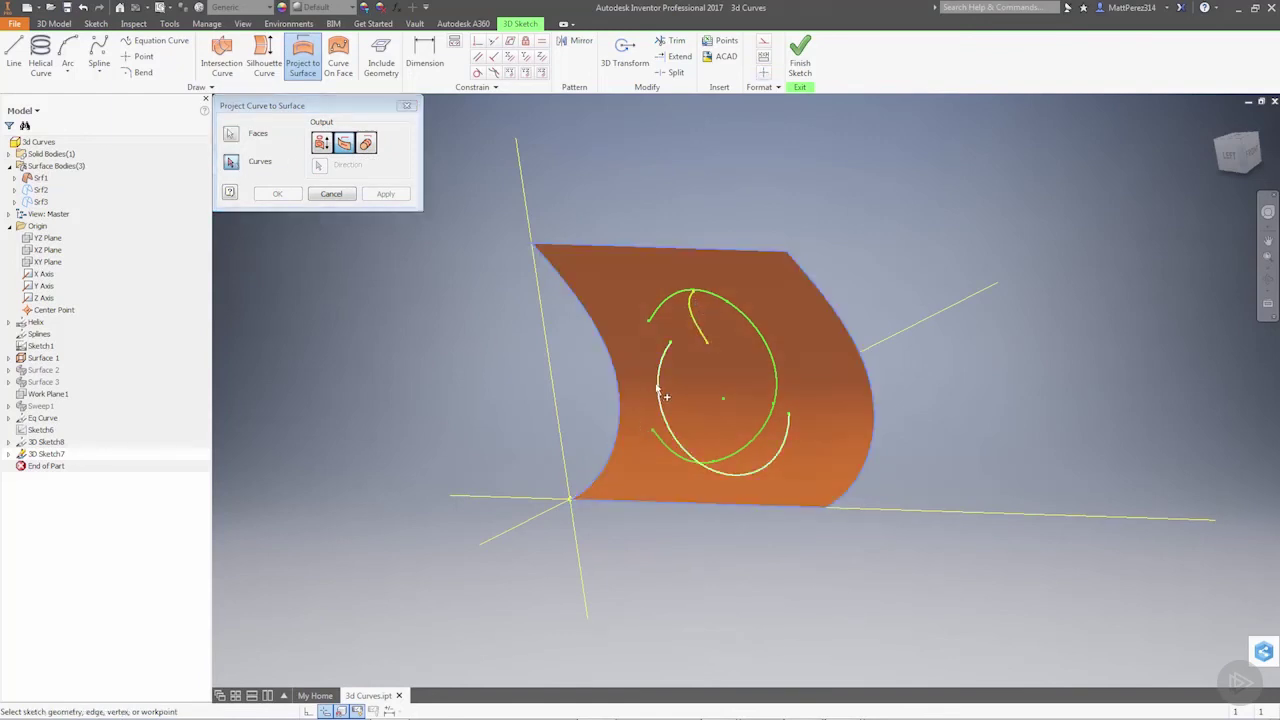
pyautogui.click(322, 145)
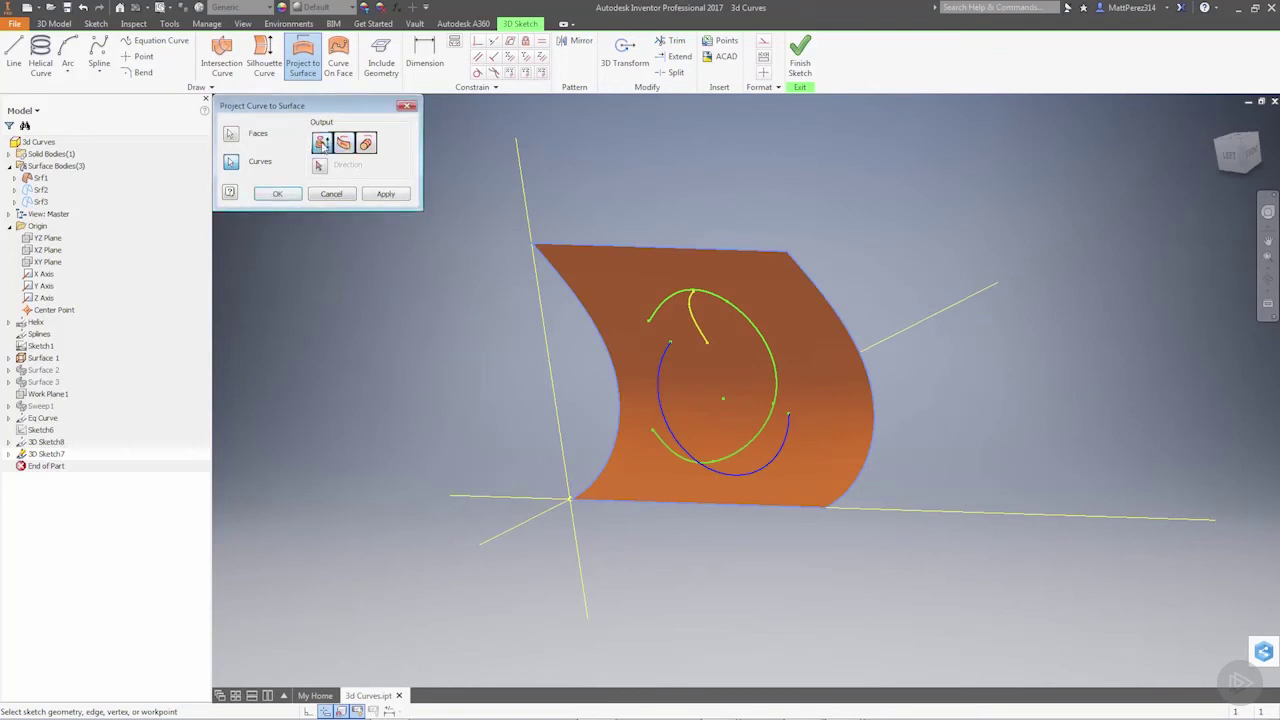
pyautogui.click(320, 166)
pyautogui.click(910, 326)
pyautogui.click(385, 193)
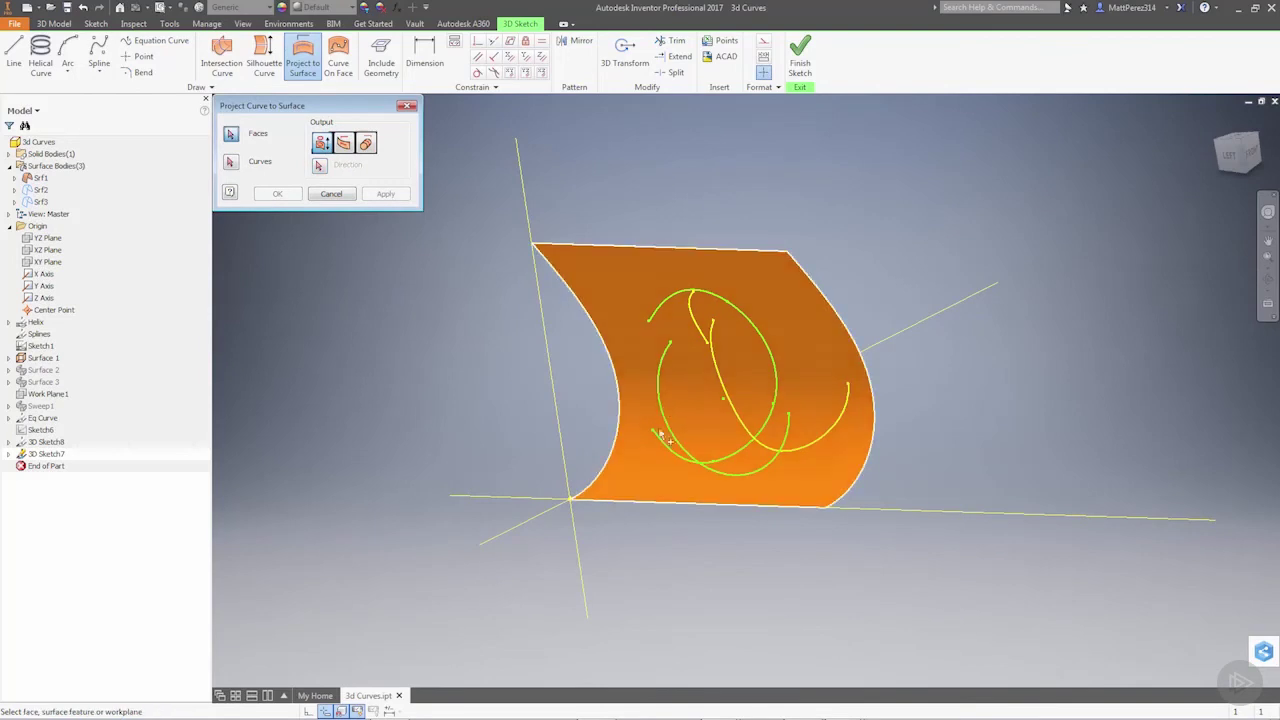
# Try to project the arc onto the curved surface using the Wrap to surface output
pyautogui.keyDown('shift'); pyautogui.moveTo(667, 410); pyautogui.dragTo(640, 450, button='middle'); pyautogui.keyUp('shift')
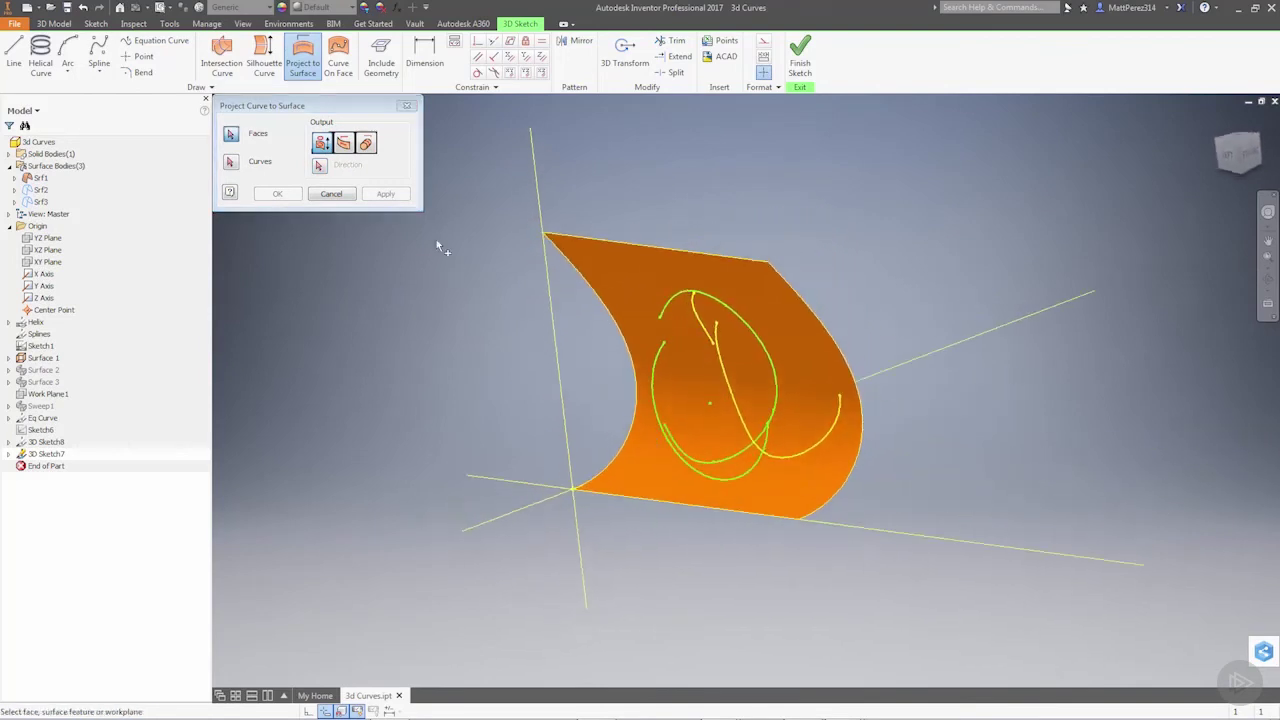
pyautogui.click(327, 148)
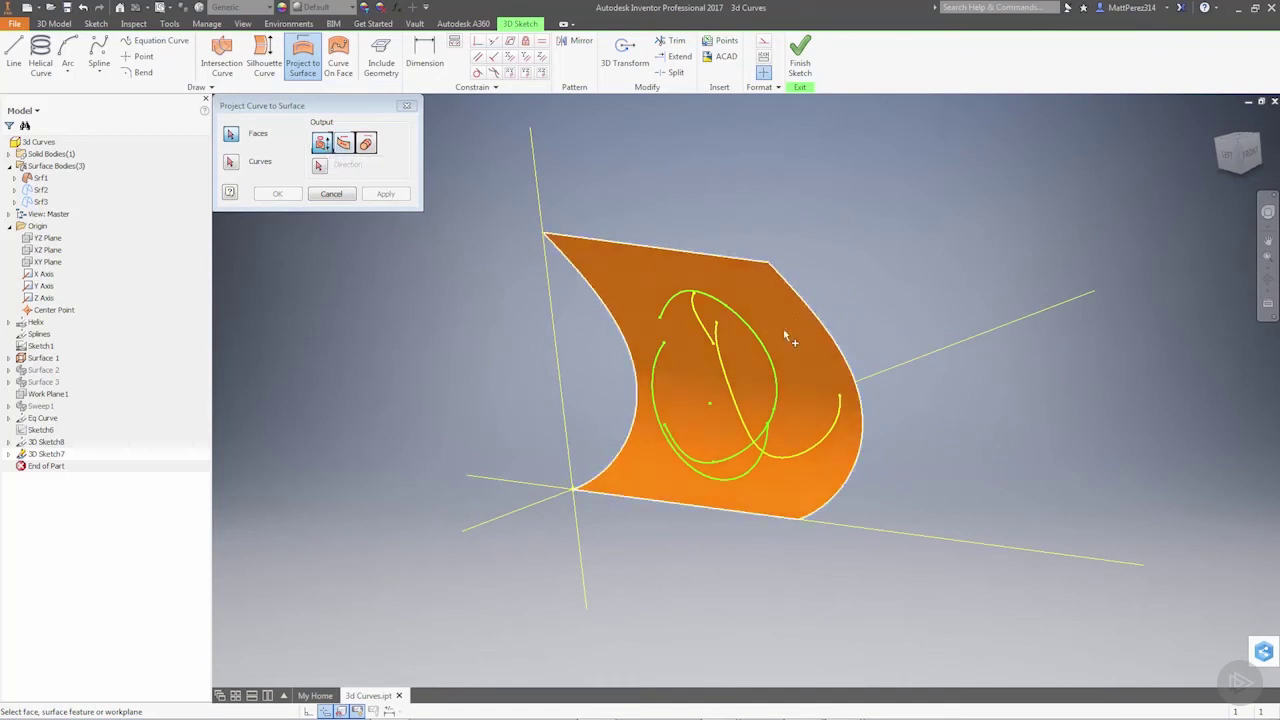
pyautogui.click(231, 163)
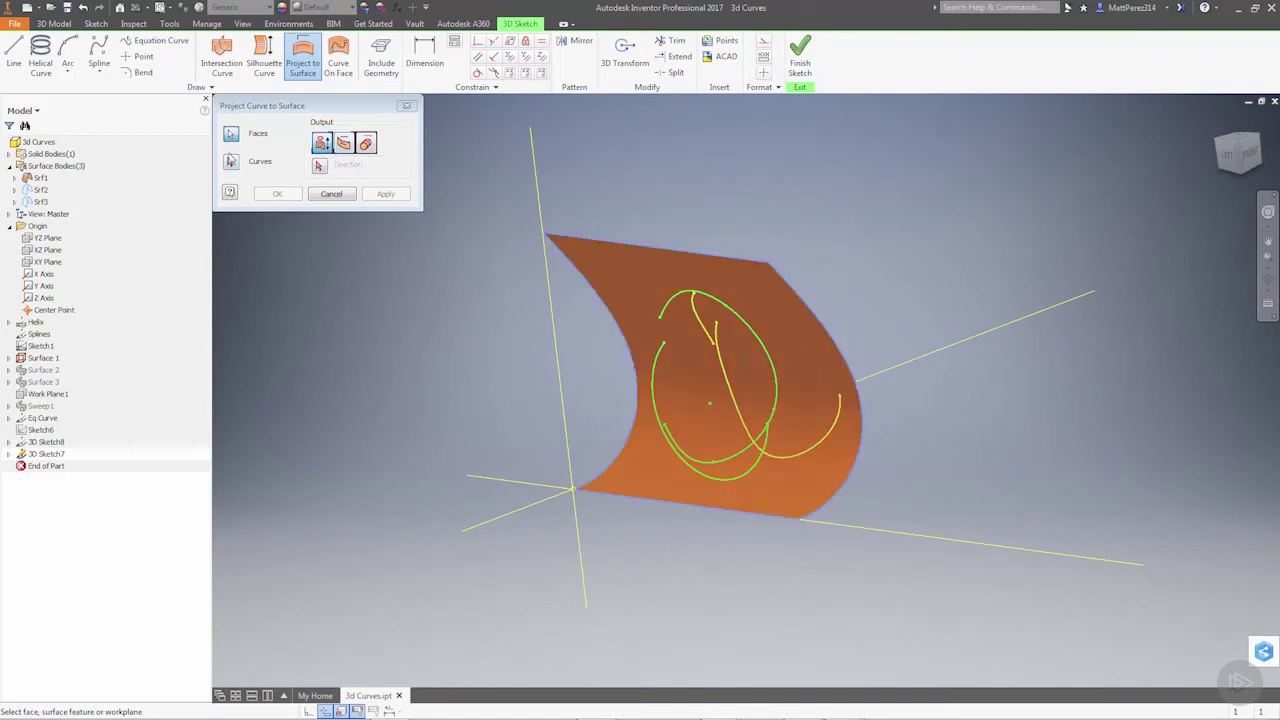
pyautogui.click(724, 484)
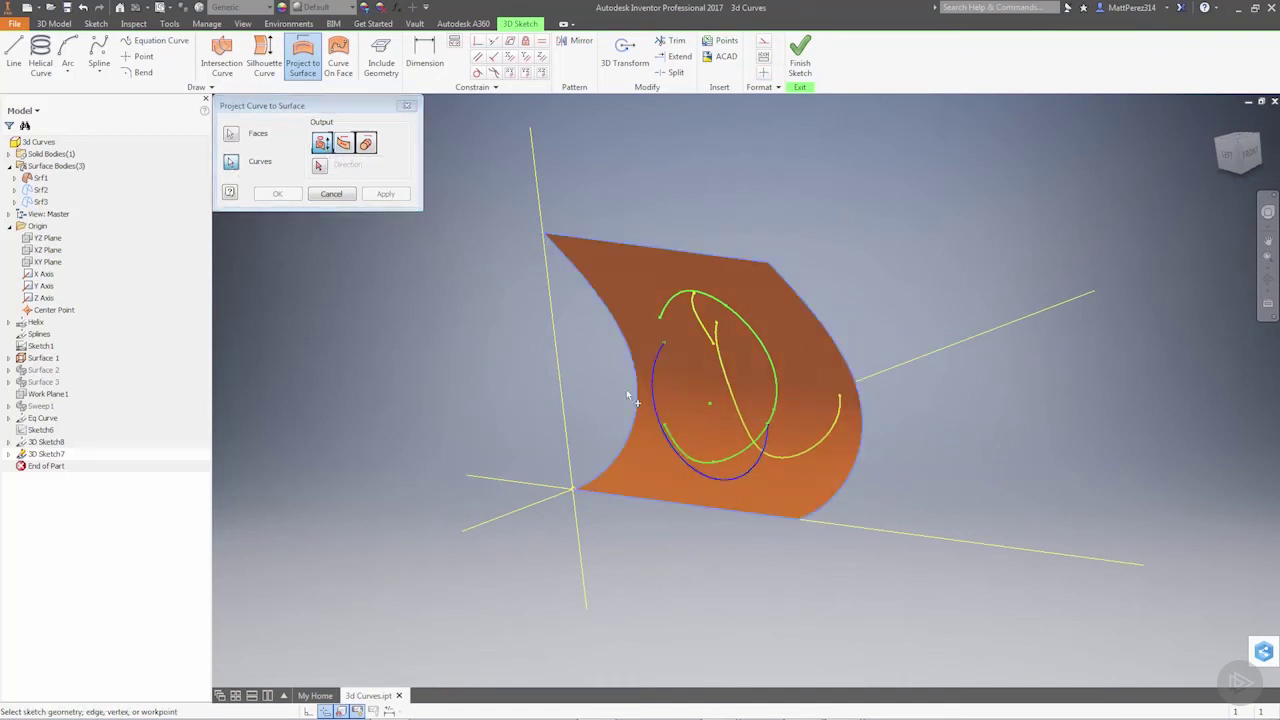
pyautogui.click(367, 144)
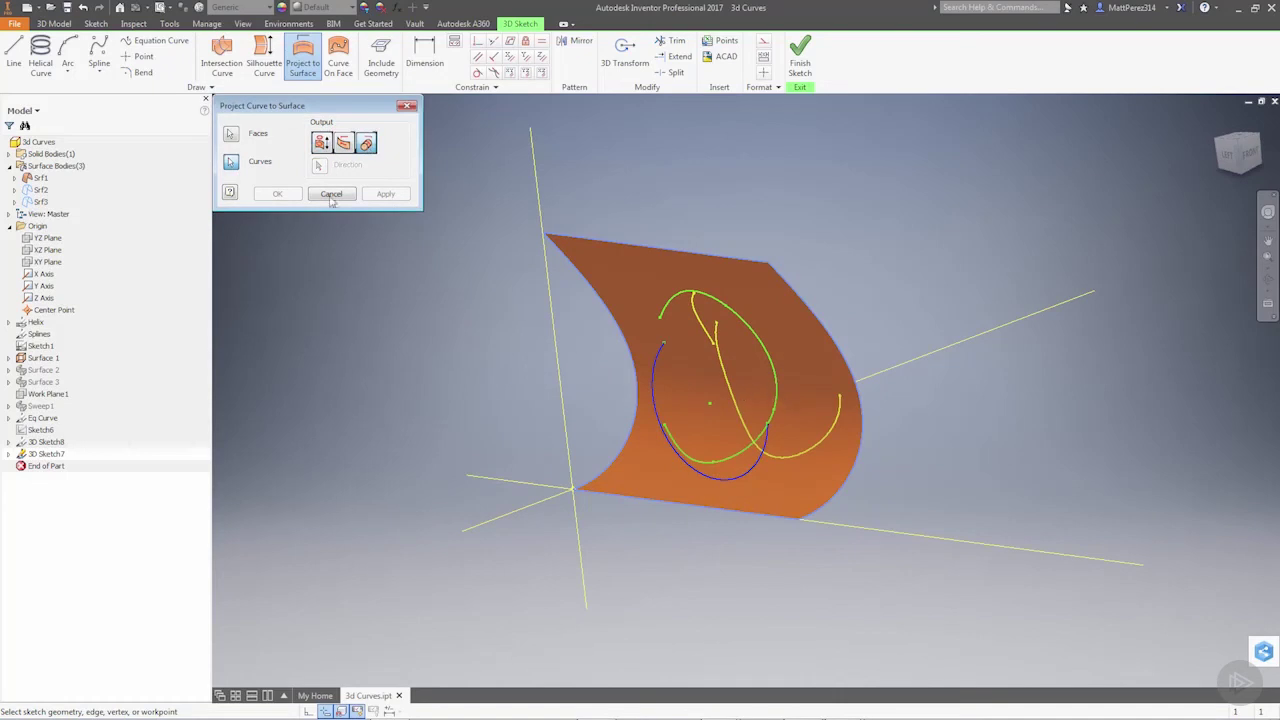
pyautogui.keyDown('shift'); pyautogui.moveTo(738, 395); pyautogui.dragTo(700, 392, button='middle'); pyautogui.keyUp('shift')
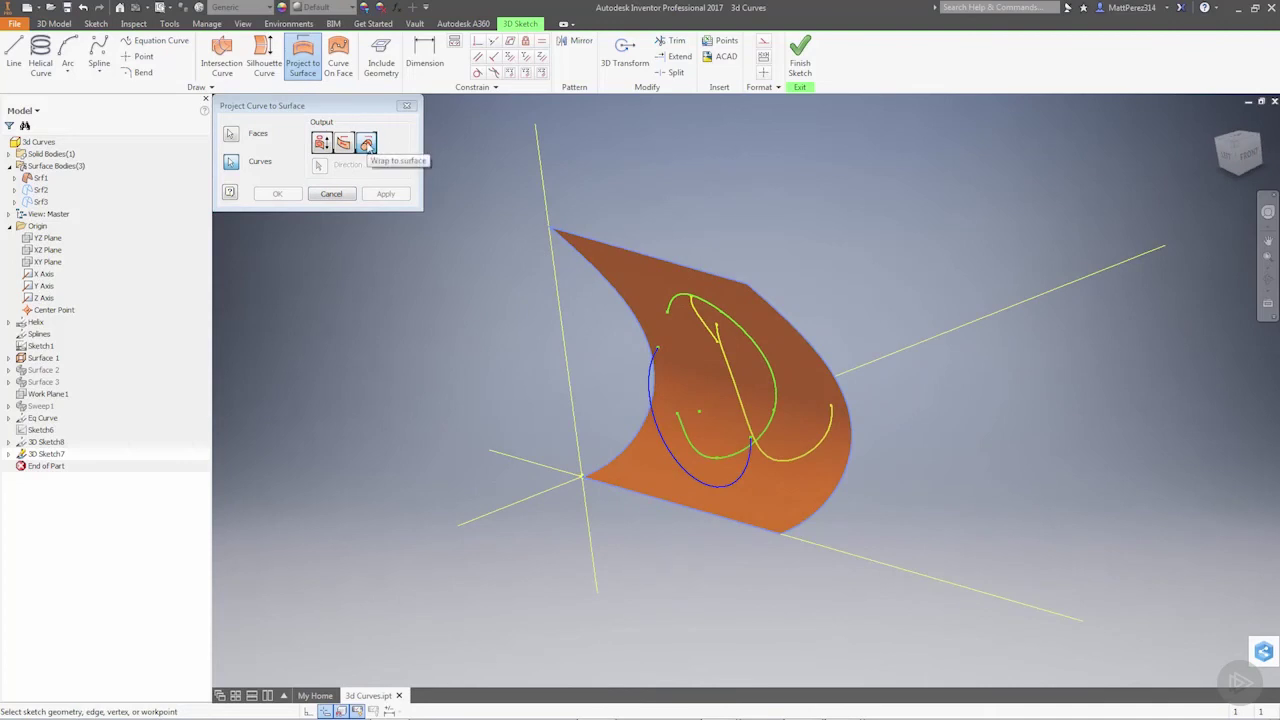
pyautogui.click(367, 145)
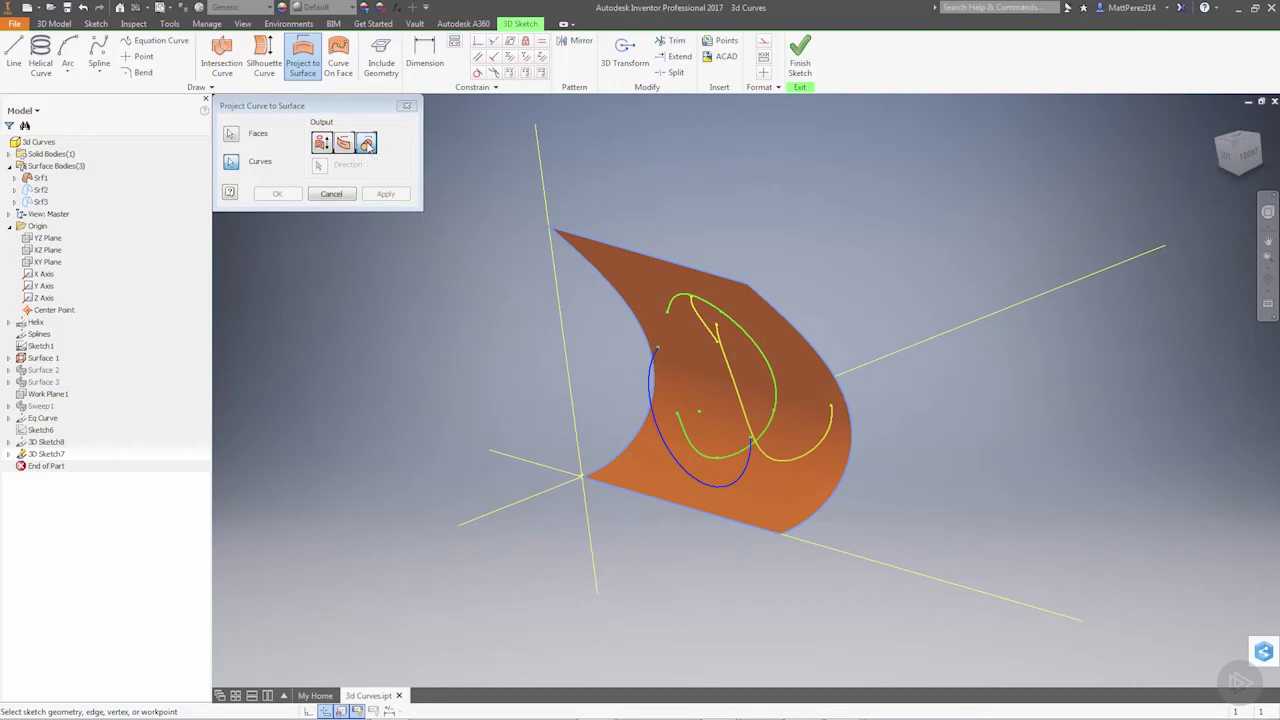
pyautogui.click(340, 193)
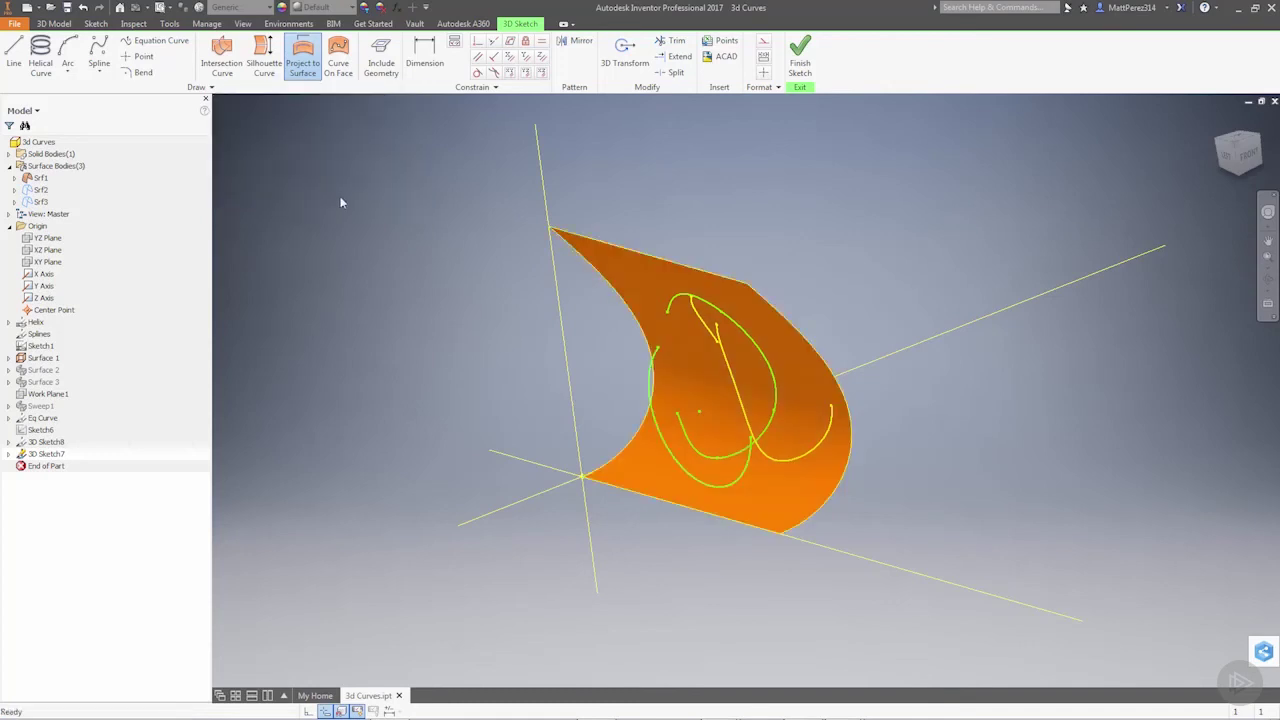
# Finish the 3D sketch and hide the surface body Srf1
pyautogui.click(798, 52)
pyautogui.click(38, 178)
pyautogui.rightClick(32, 178)
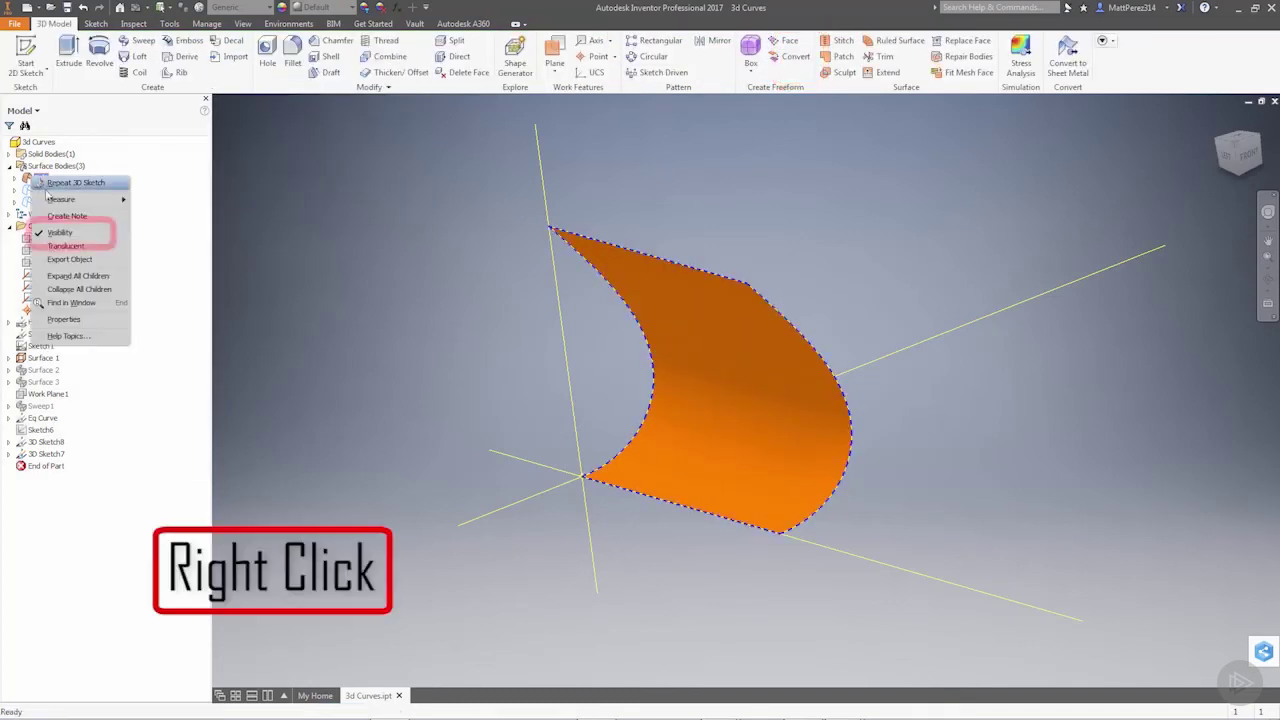
pyautogui.click(88, 231)
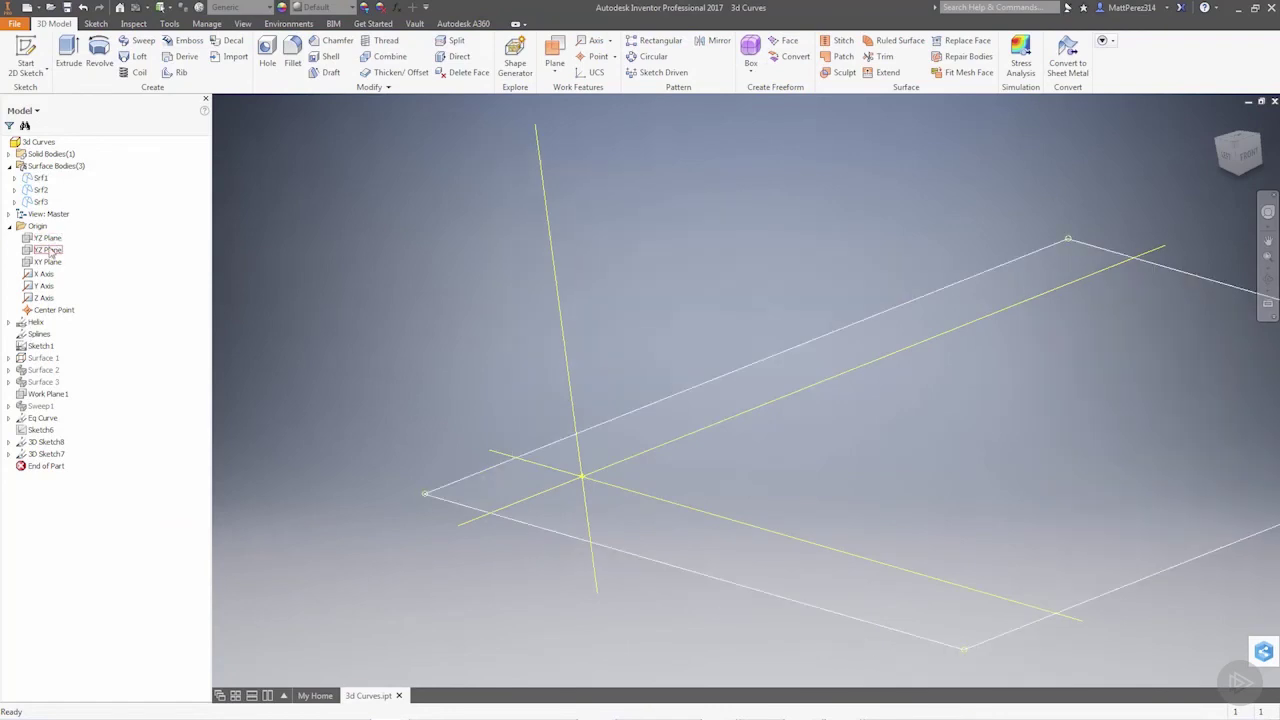
# Sketch a circle centred on the origin on the XY Plane and finish the 2D sketch
pyautogui.click(47, 262)
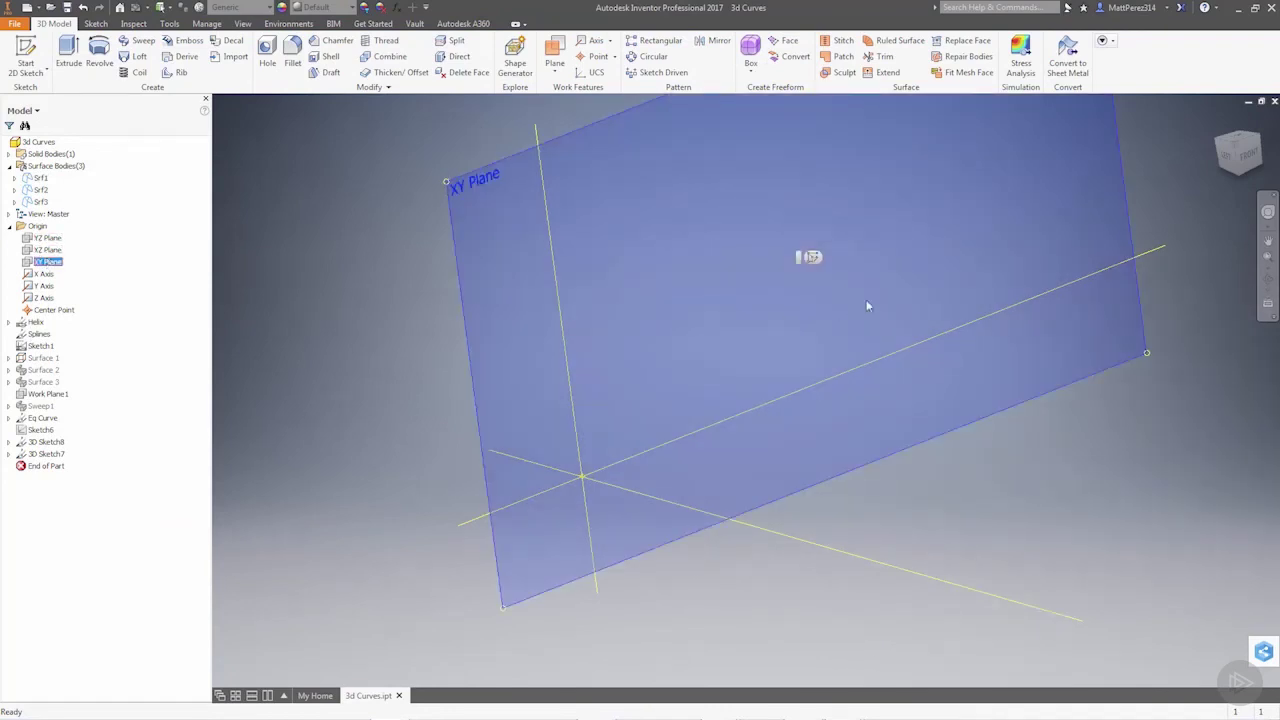
pyautogui.click(809, 257)
pyautogui.click(107, 55)
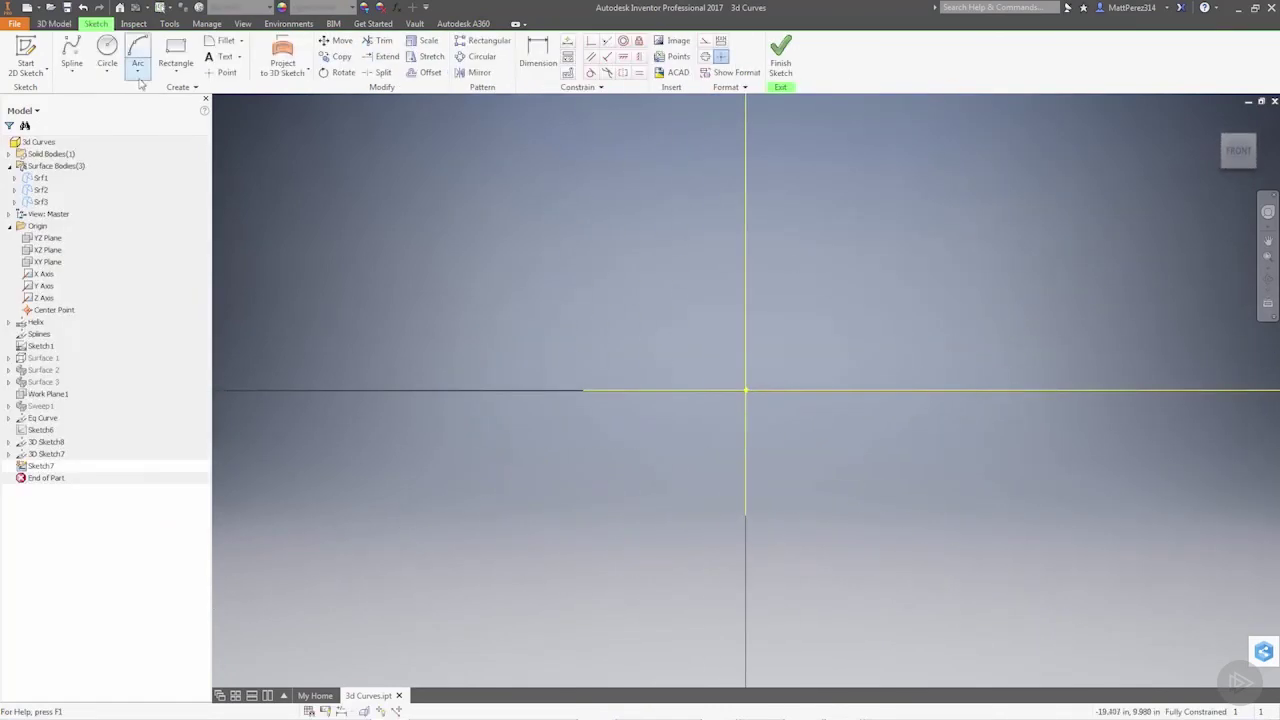
pyautogui.click(745, 390)
pyautogui.click(900, 440)
pyautogui.click(784, 64)
# Extrude the circle with surface output into an open cylinder several times longer than the default 1 in distance
pyautogui.click(70, 52)
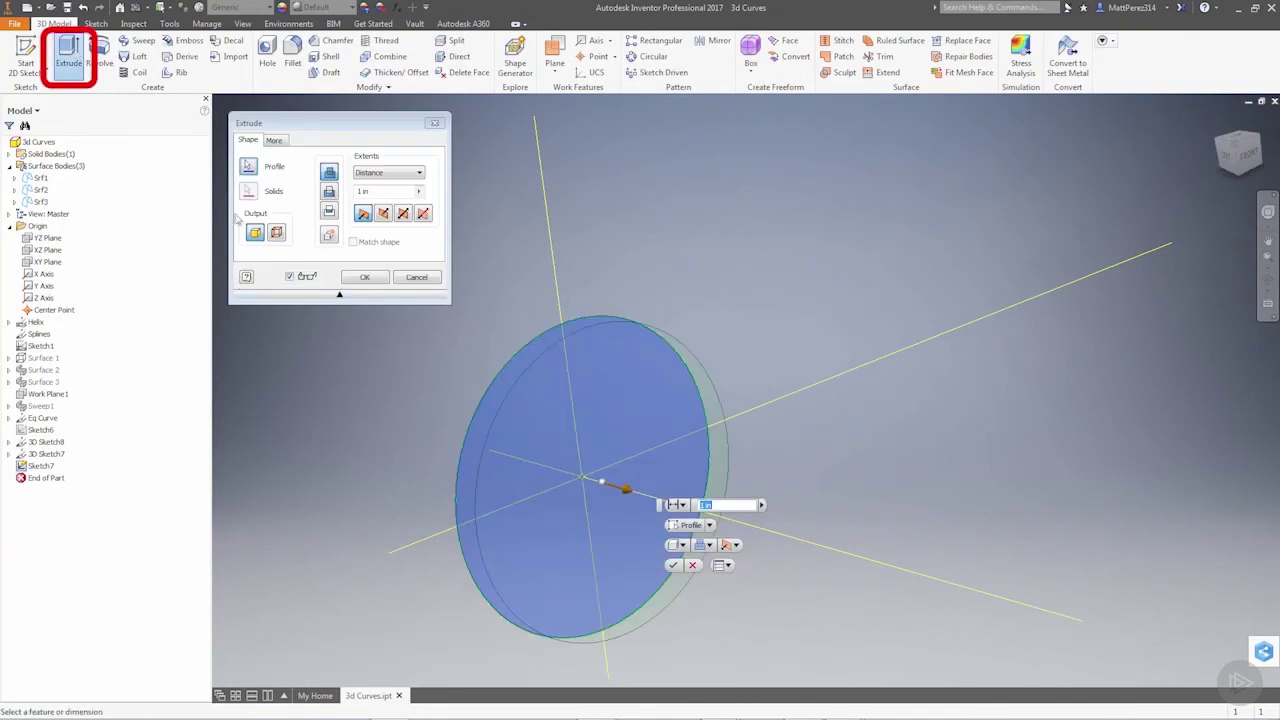
pyautogui.click(278, 234)
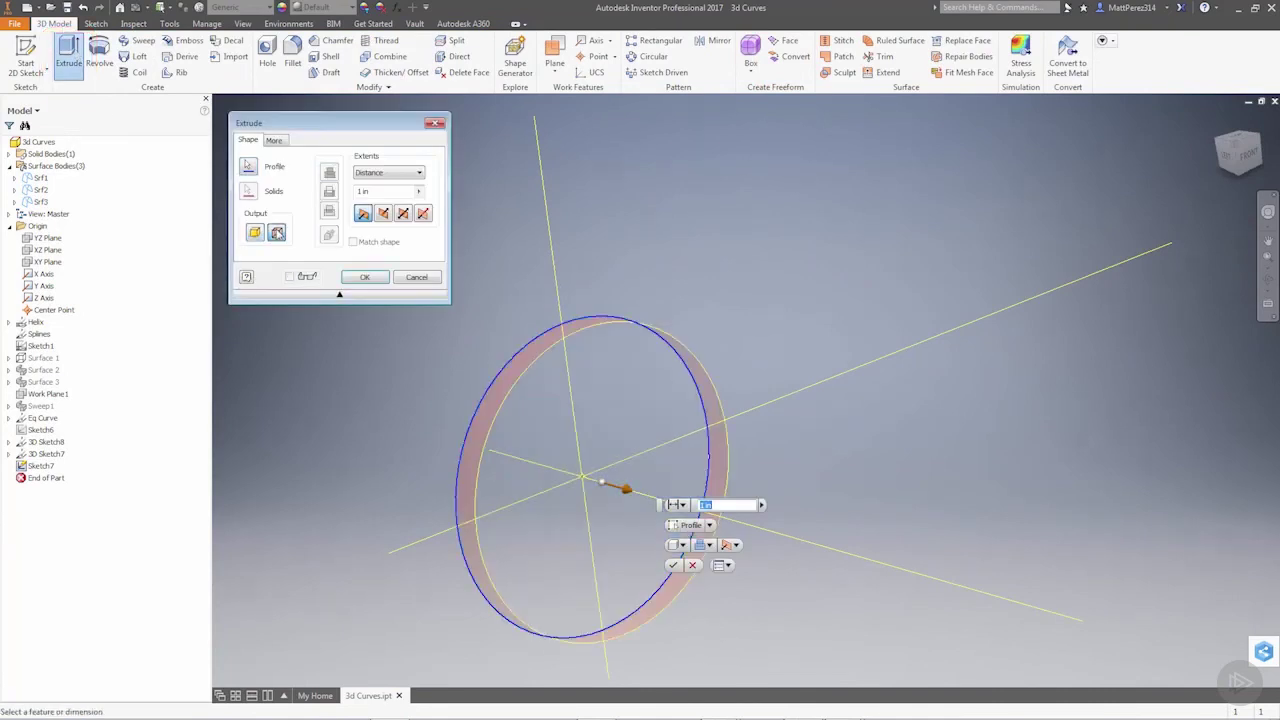
pyautogui.moveTo(626, 489); pyautogui.dragTo(980, 559)
pyautogui.click(363, 277)
pyautogui.scroll(-5, 521, 264)
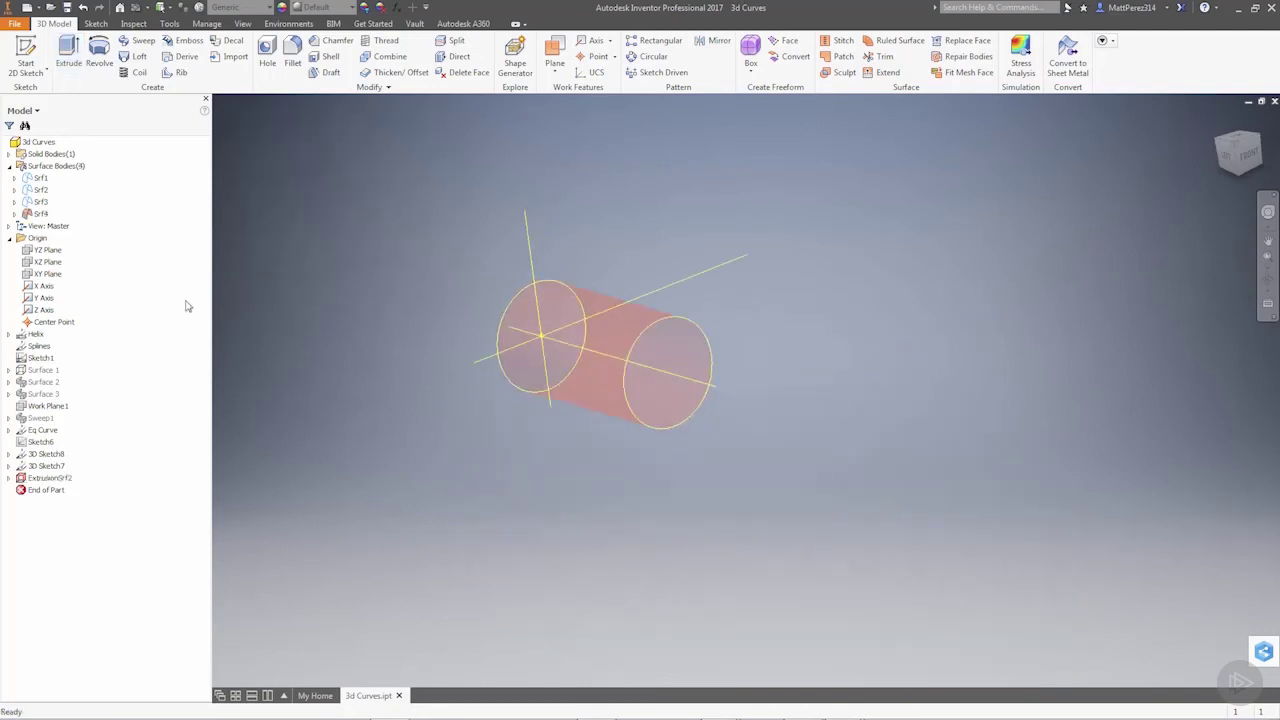
# Start a 3D sketch and, in the top view, draw a four-point control vertex spline crossing the cylinder and extending past its side
pyautogui.click(46, 68)
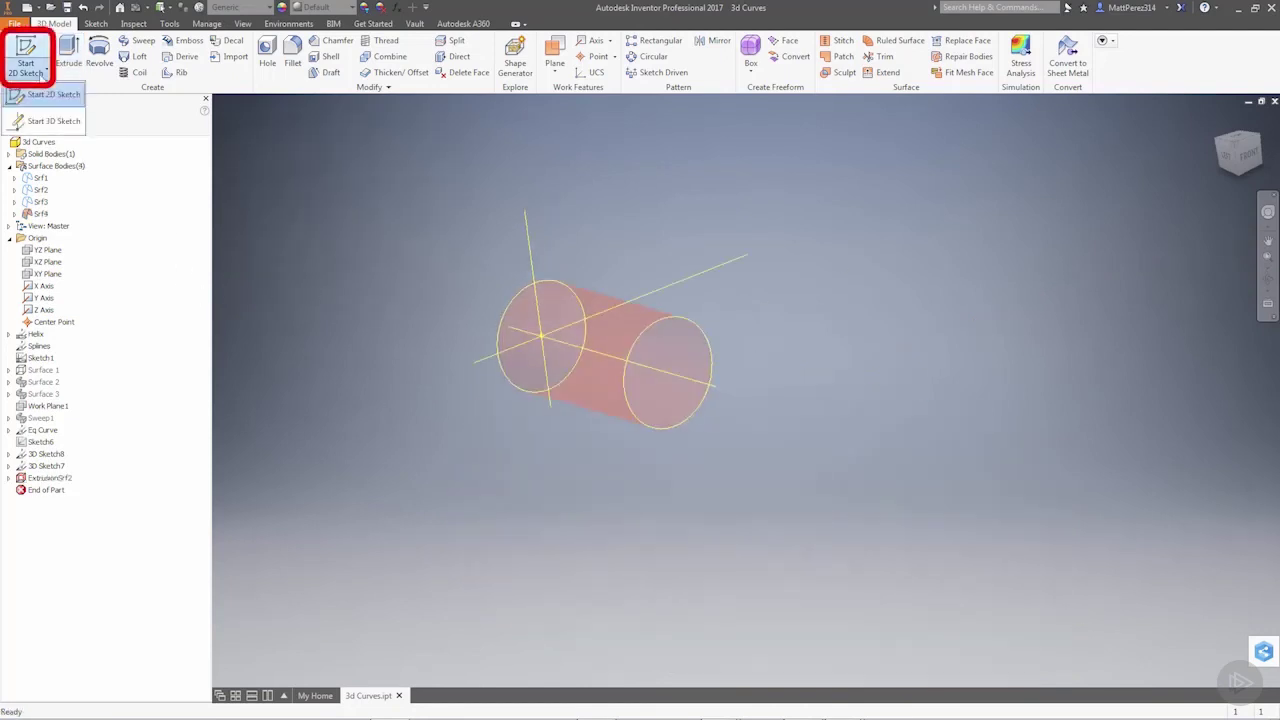
pyautogui.click(53, 121)
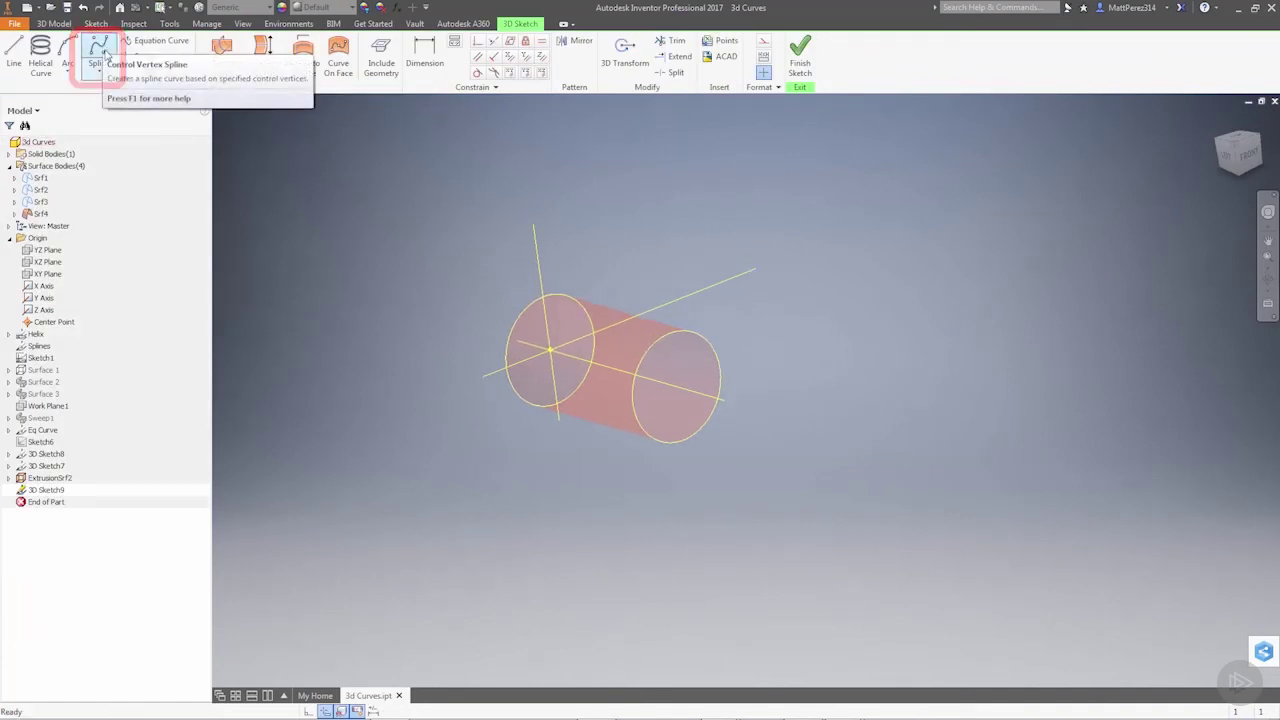
pyautogui.click(102, 60)
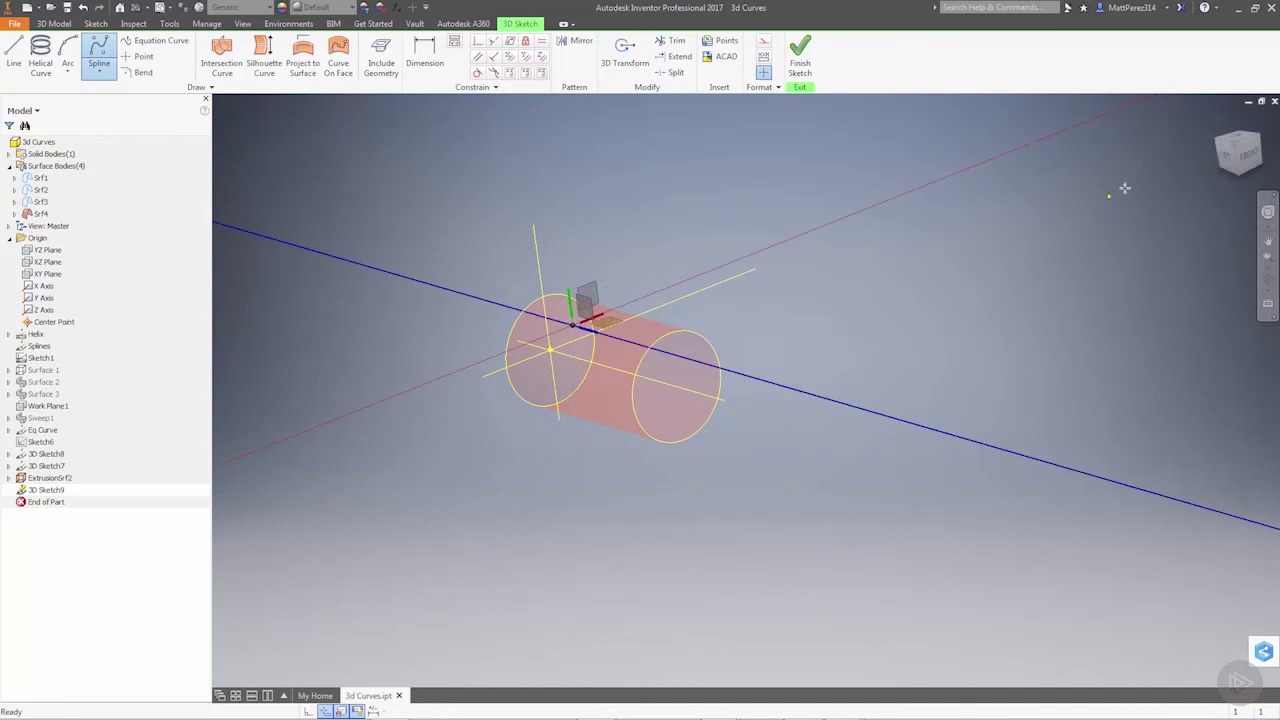
pyautogui.click(1232, 143)
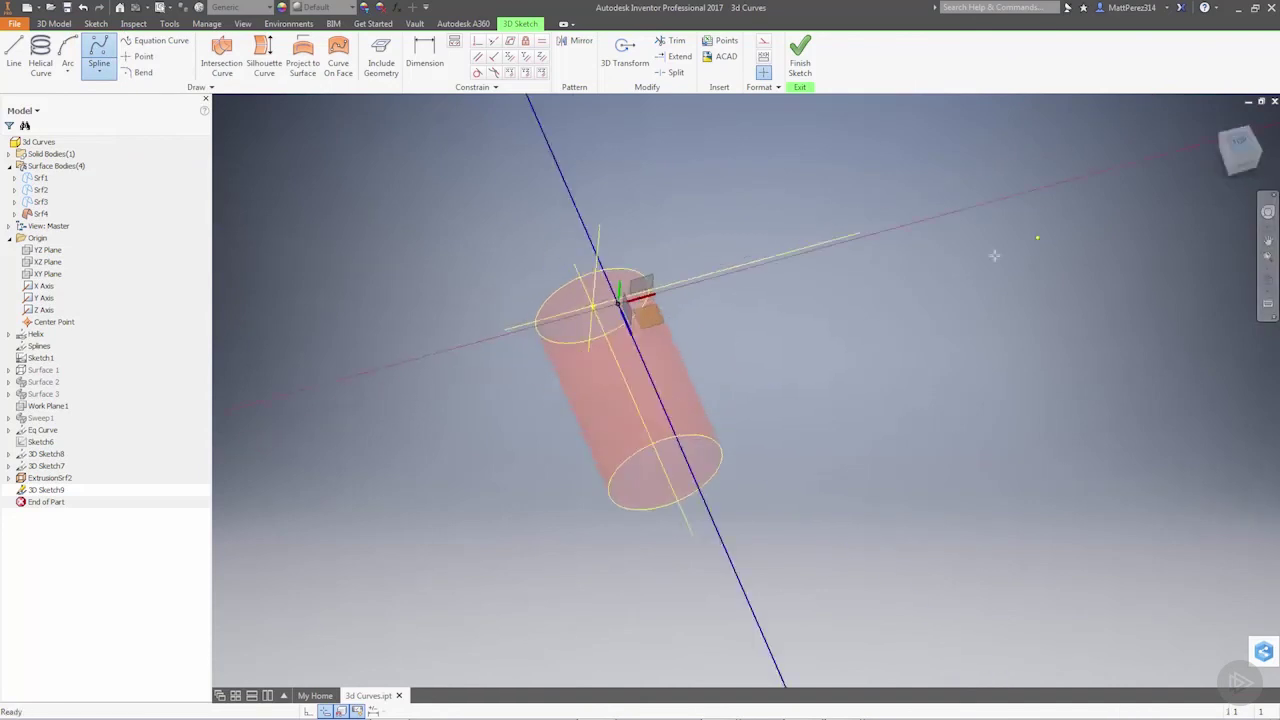
pyautogui.click(791, 360)
pyautogui.click(734, 338)
pyautogui.click(666, 362)
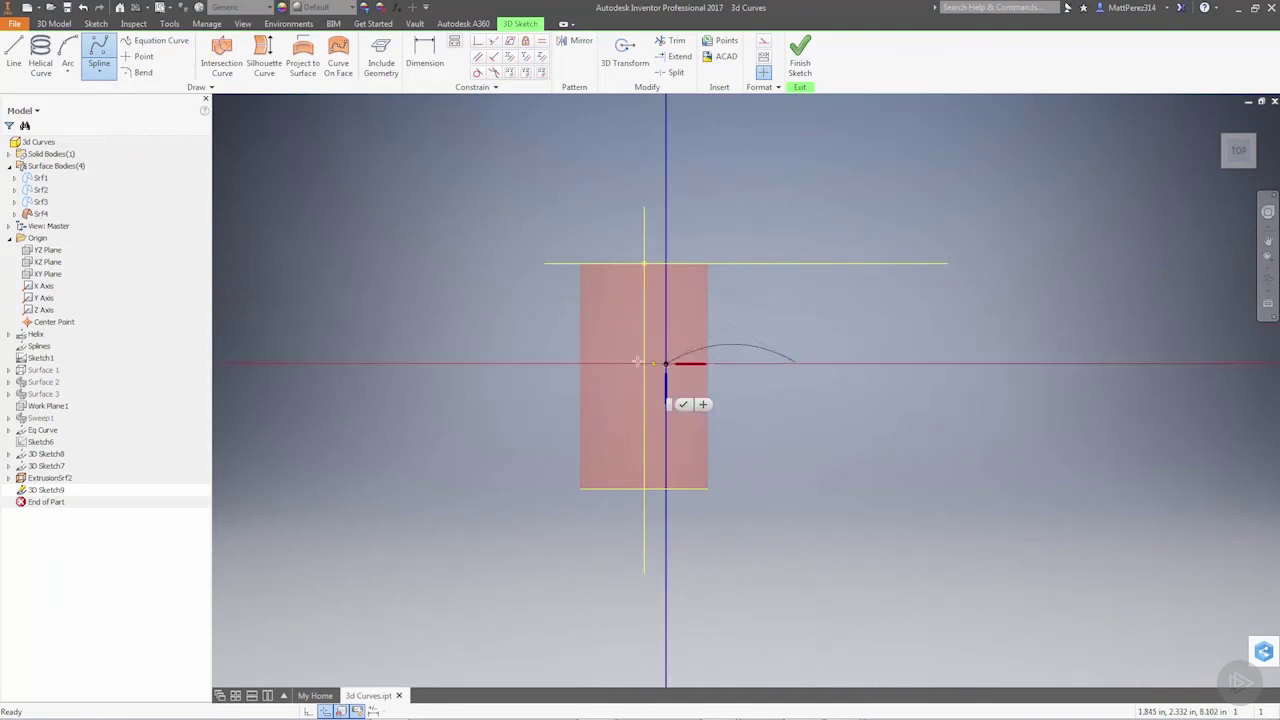
pyautogui.click(592, 340)
pyautogui.click(614, 383)
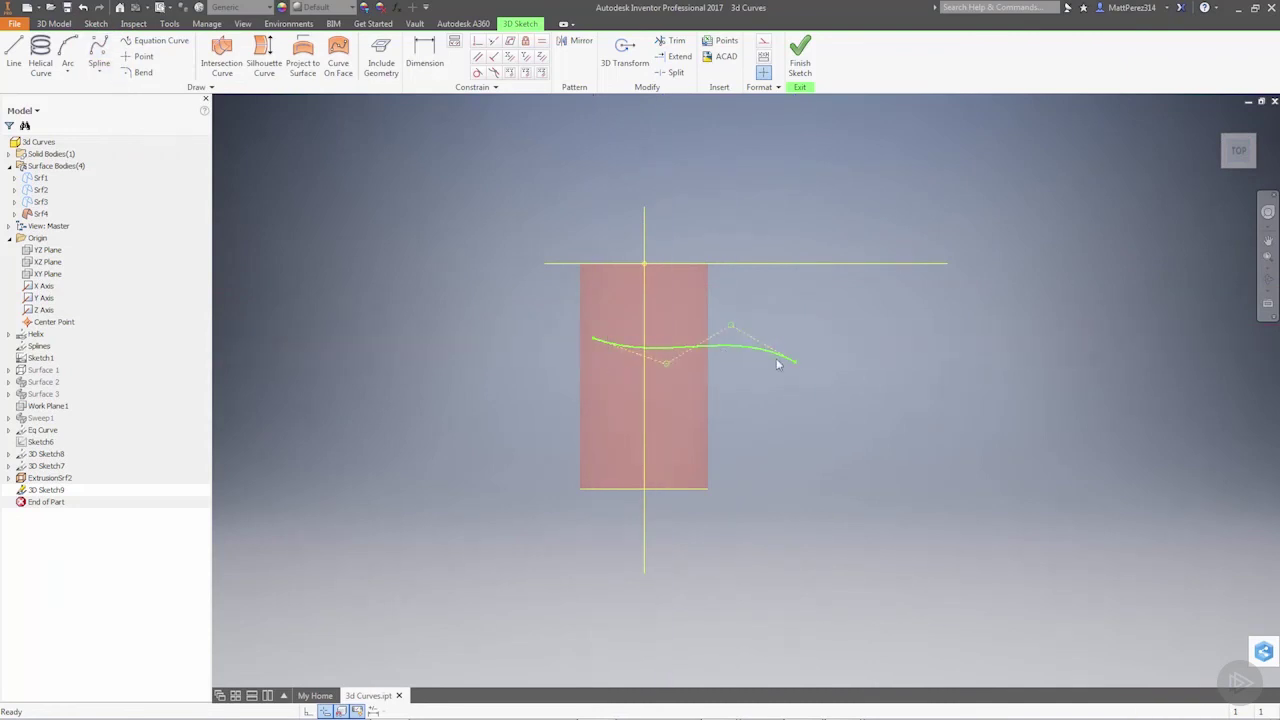
# Try to project the spline onto the cylindrical surface using the Wrap to surface output
pyautogui.click(303, 60)
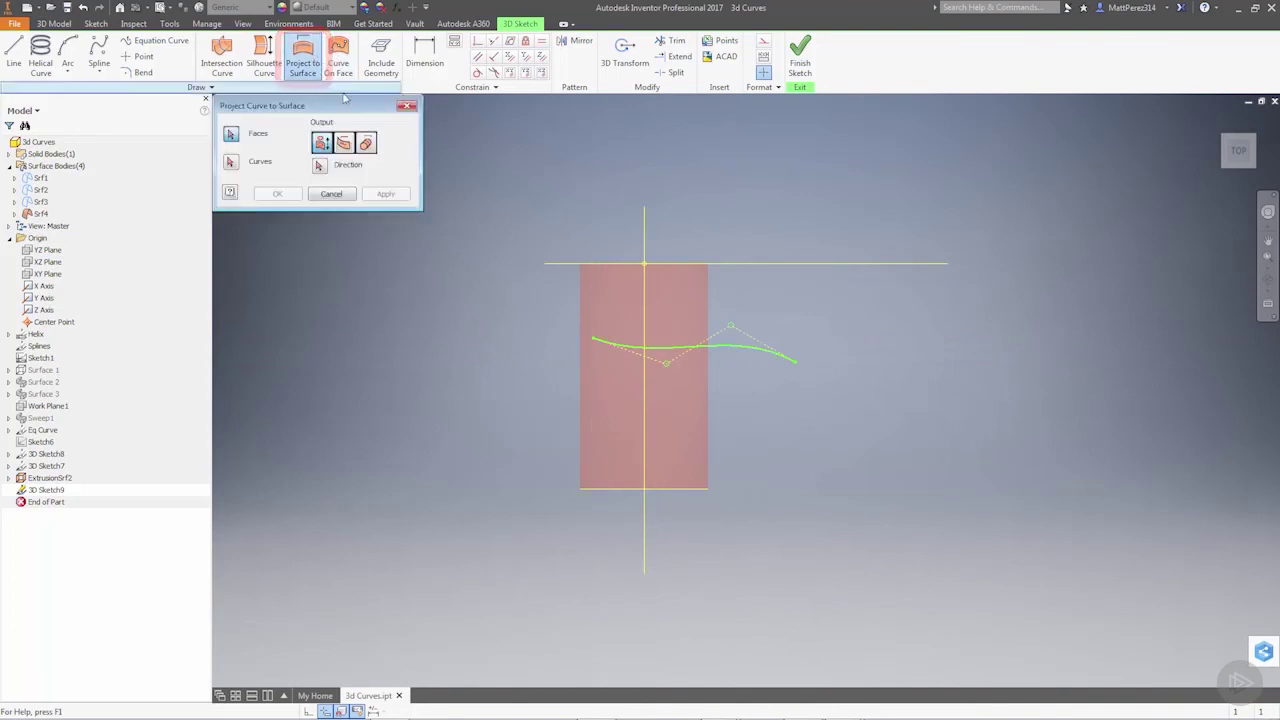
pyautogui.click(684, 305)
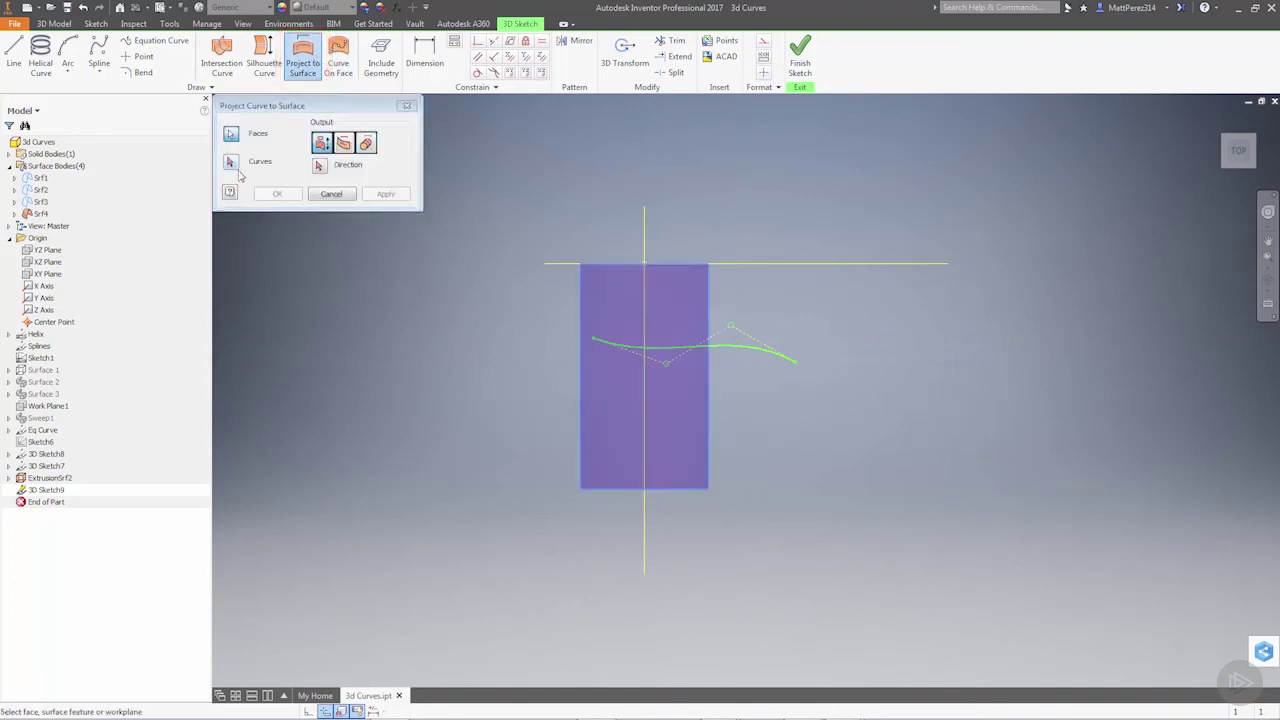
pyautogui.click(768, 357)
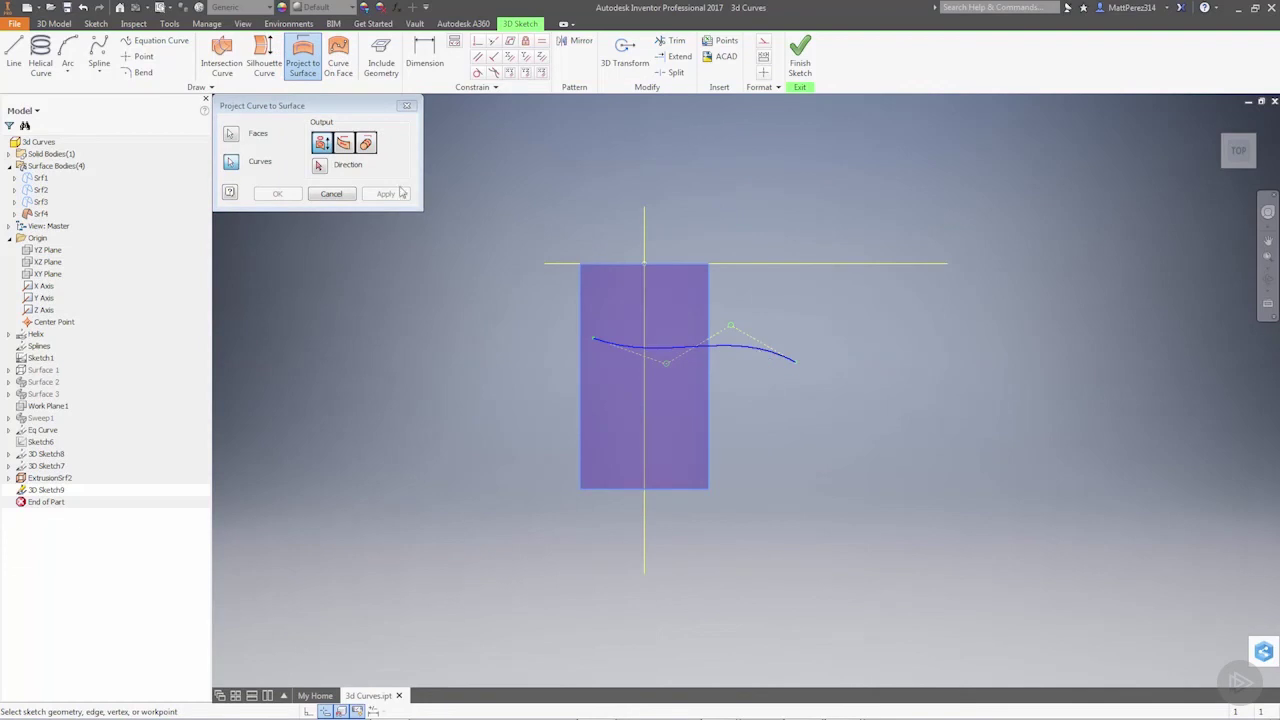
pyautogui.click(367, 144)
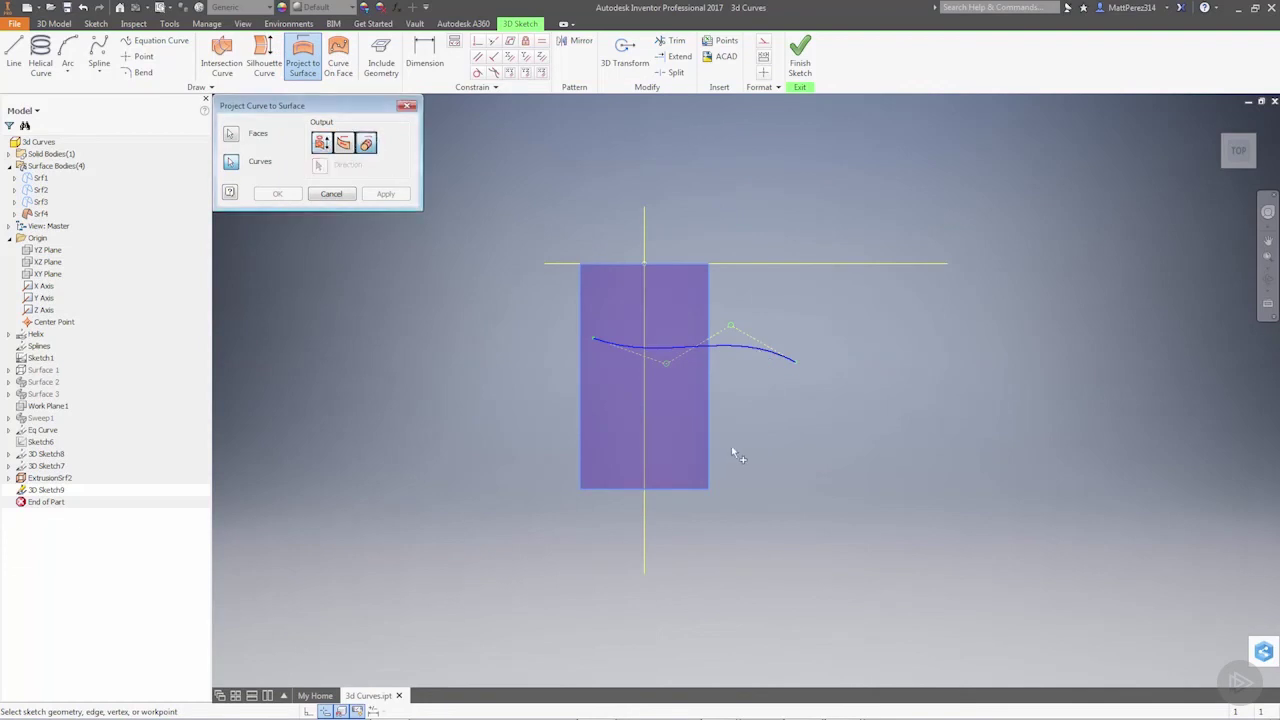
pyautogui.keyDown('shift'); pyautogui.moveTo(731, 445); pyautogui.dragTo(544, 293, button='middle'); pyautogui.keyUp('shift')
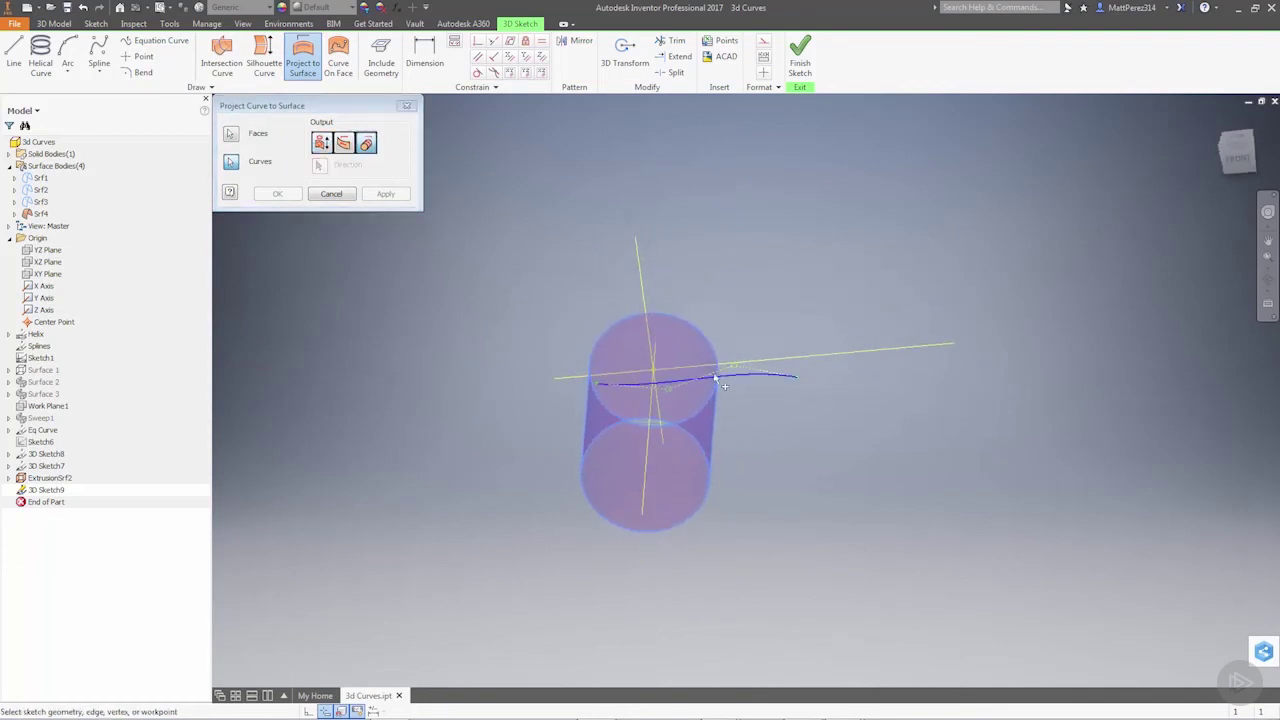
pyautogui.moveTo(713, 403)
pyautogui.keyDown('shift'); pyautogui.mouseDown(button='middle')
pyautogui.moveTo(688, 380)
pyautogui.moveTo(722, 405)
pyautogui.moveTo(731, 387)
pyautogui.mouseUp(button='middle'); pyautogui.keyUp('shift')
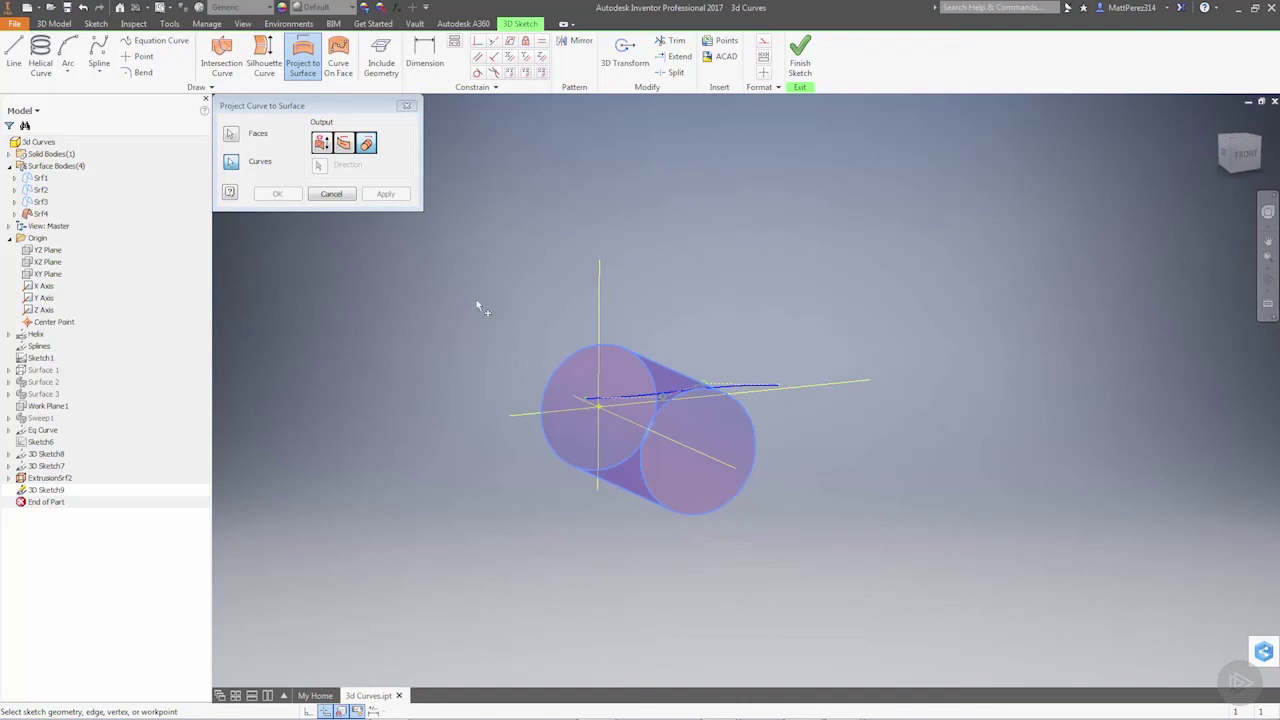
pyautogui.click(331, 193)
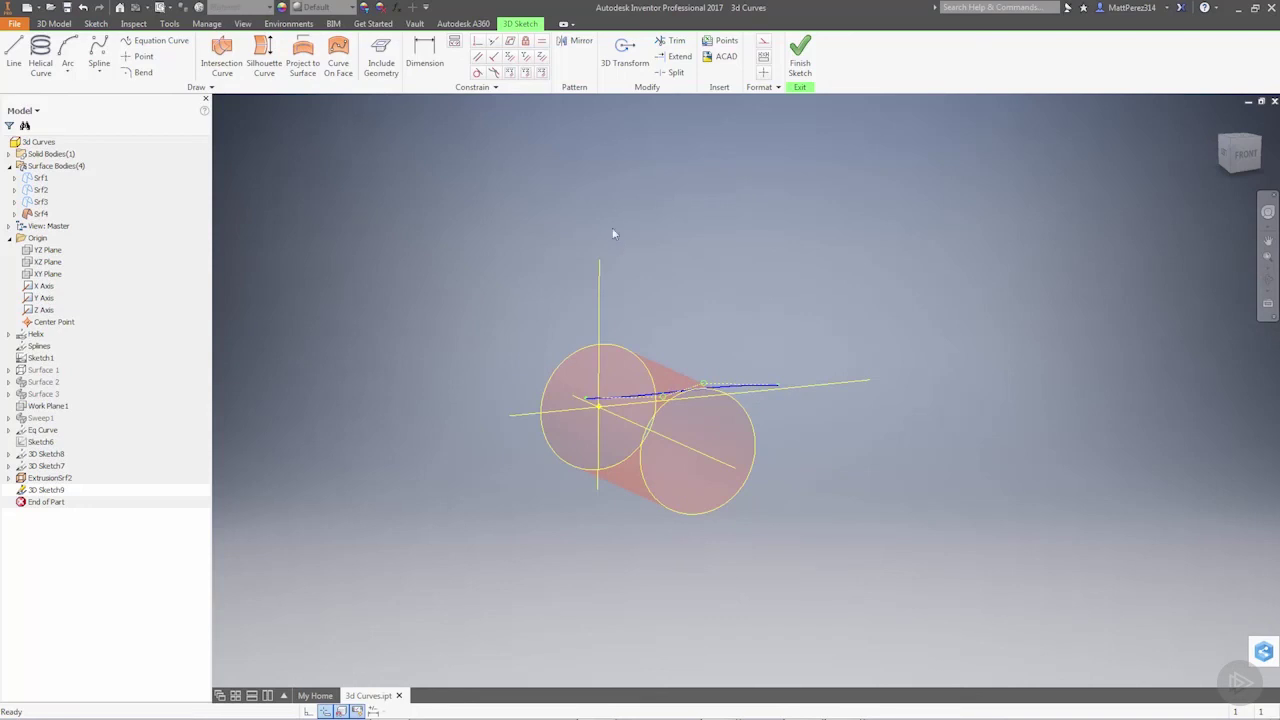
# Move the spline upward along the Y direction with 3D Transform in Translation mode, raising it towards the cylinder's upper side
pyautogui.click(624, 55)
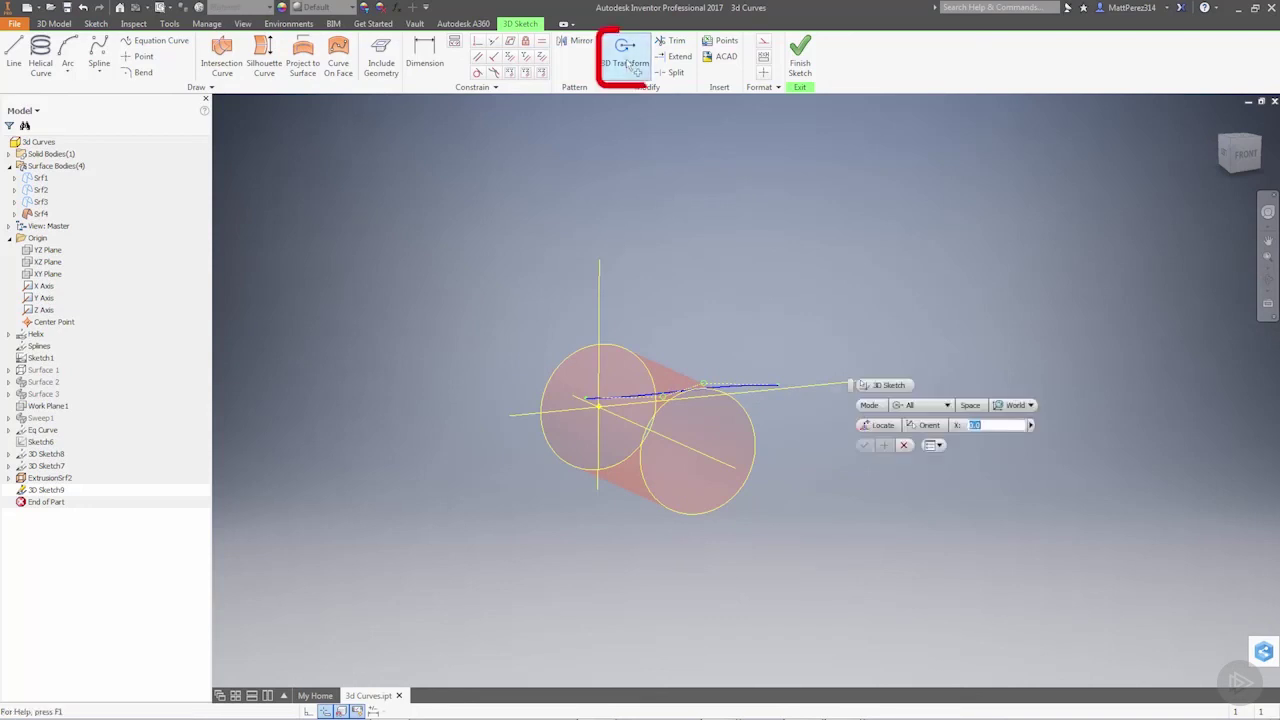
pyautogui.click(917, 408)
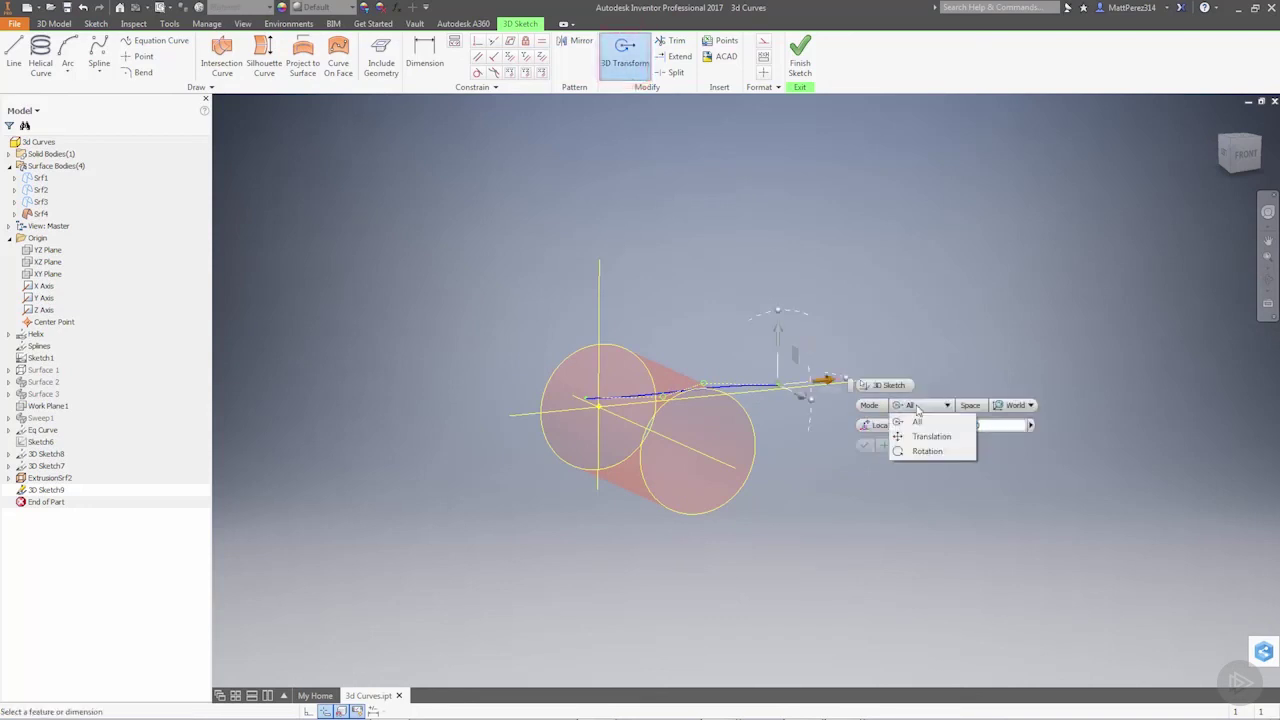
pyautogui.click(924, 437)
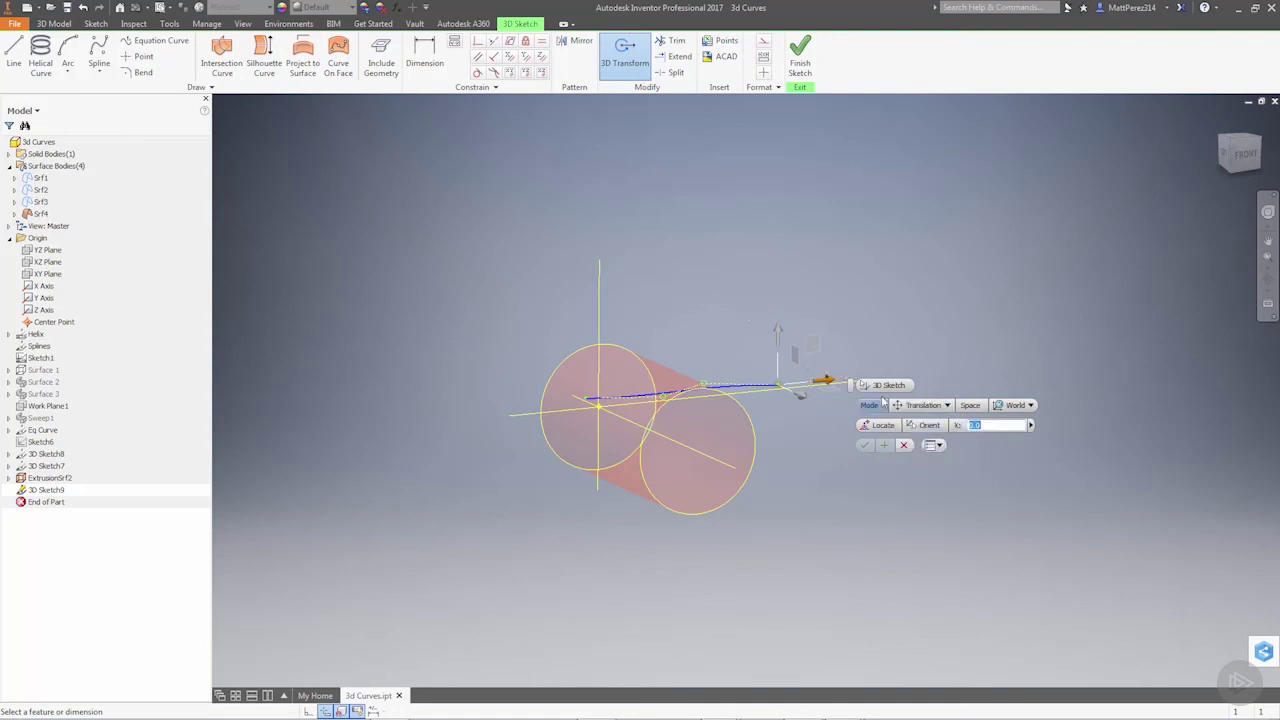
pyautogui.moveTo(782, 337); pyautogui.dragTo(780, 263)
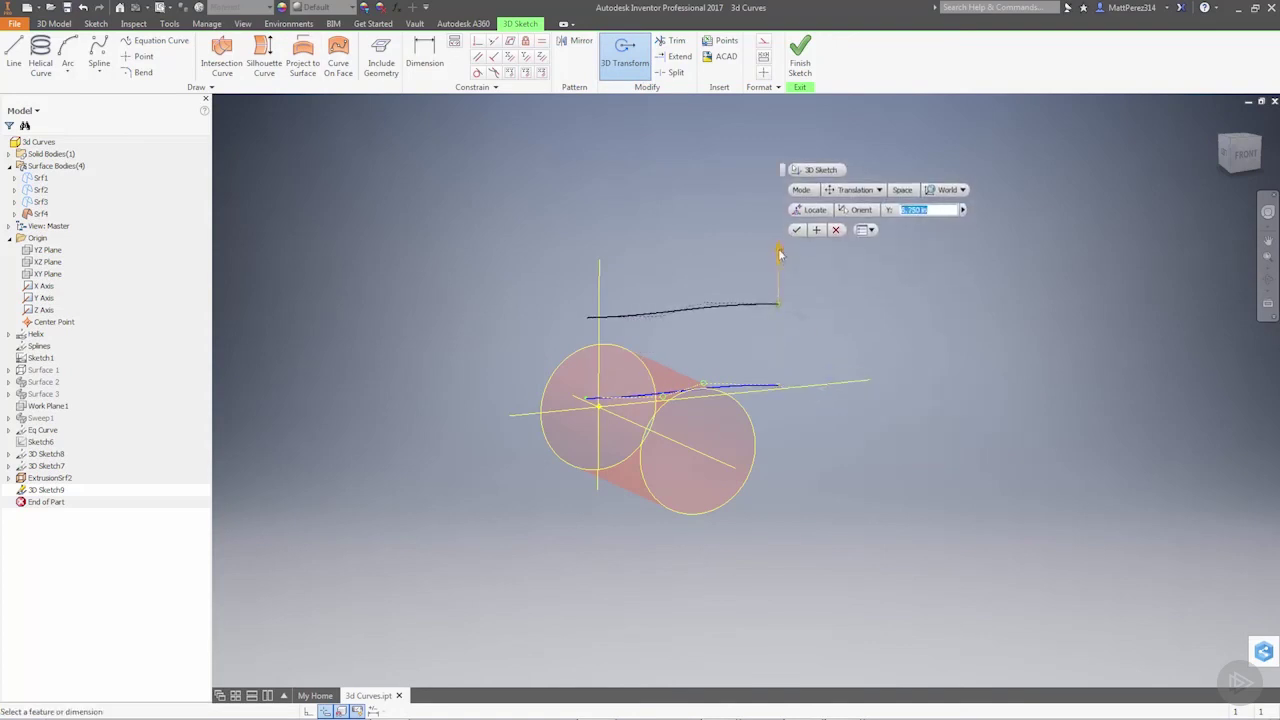
pyautogui.click(795, 230)
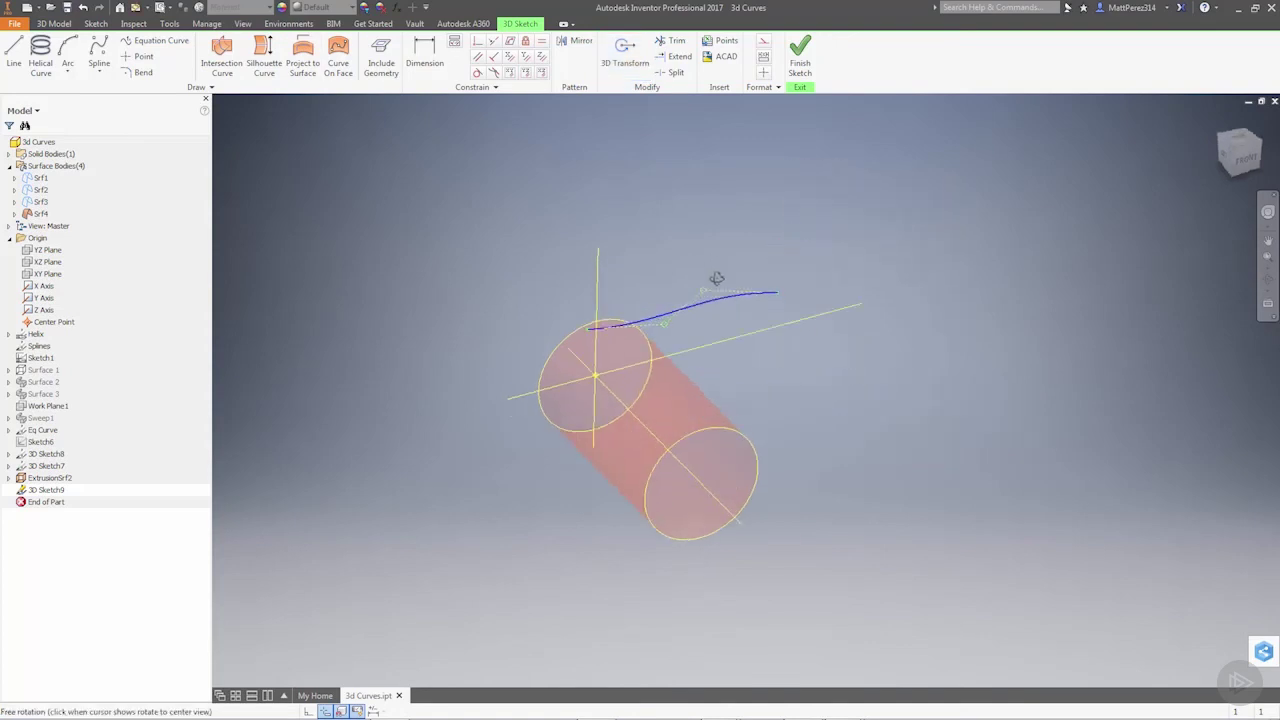
# Try the Wrap to surface projection again with the raised spline and the cylindrical face
pyautogui.click(303, 58)
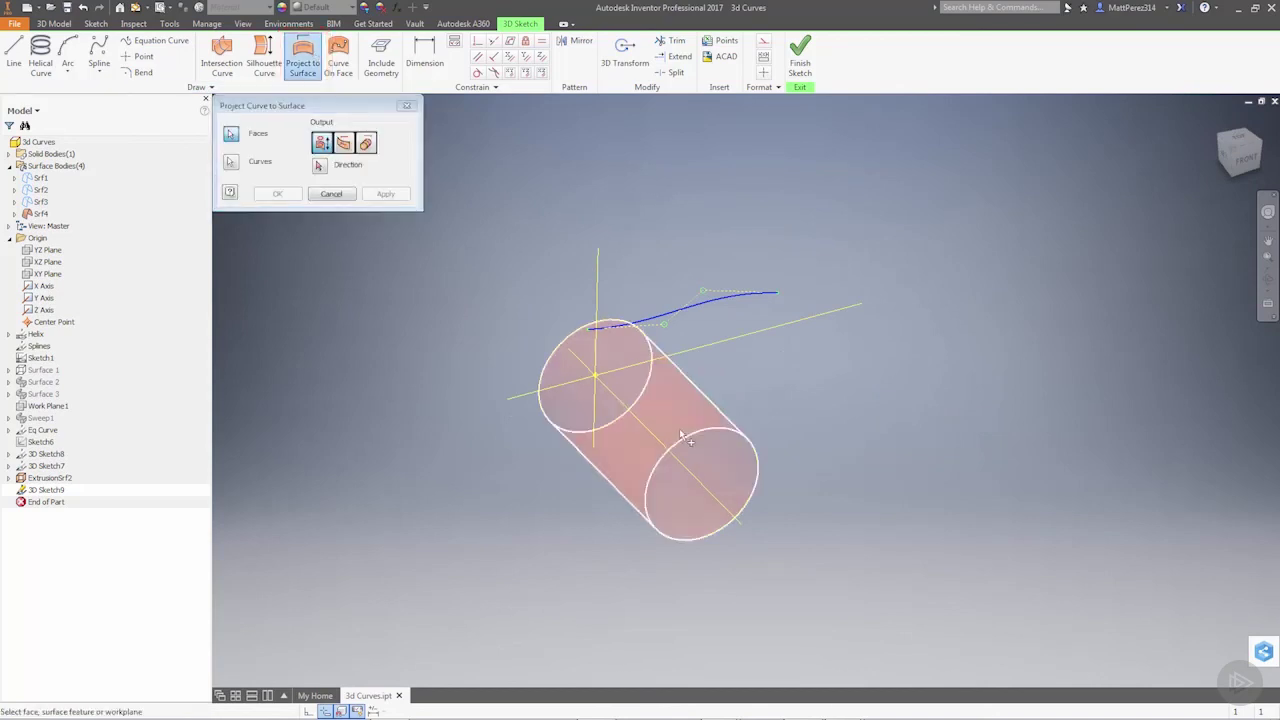
pyautogui.click(230, 161)
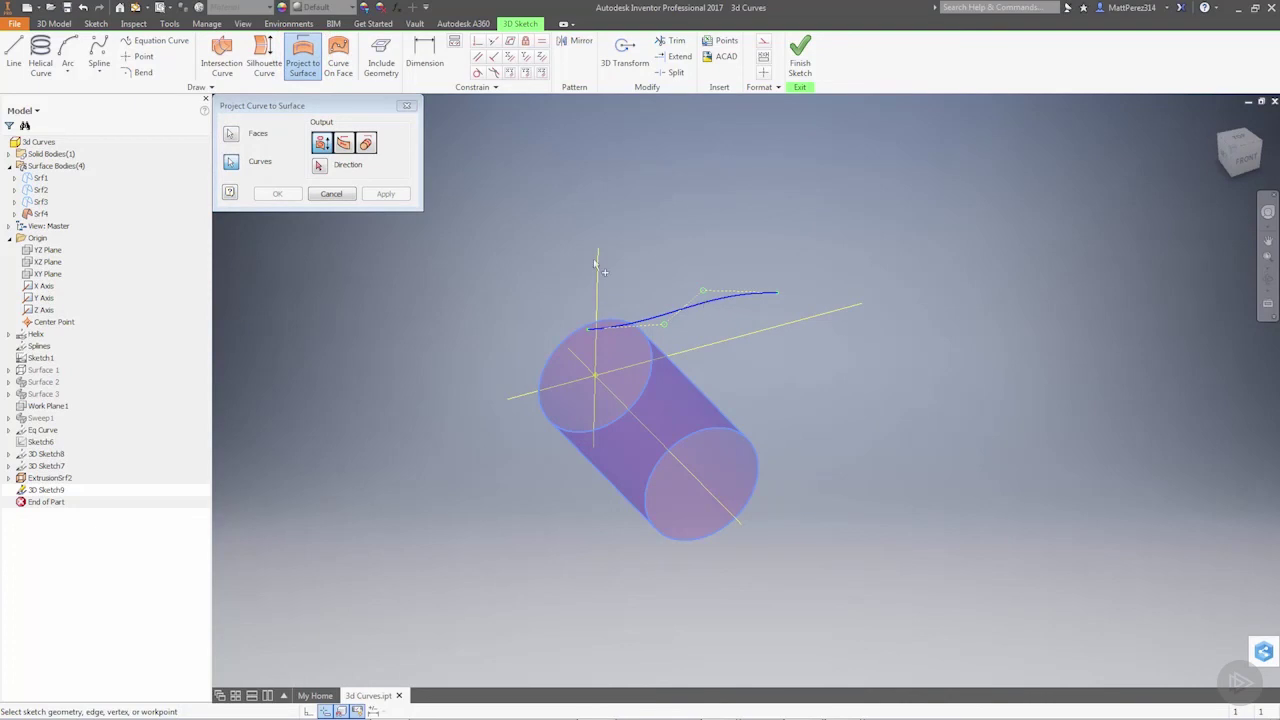
pyautogui.click(366, 145)
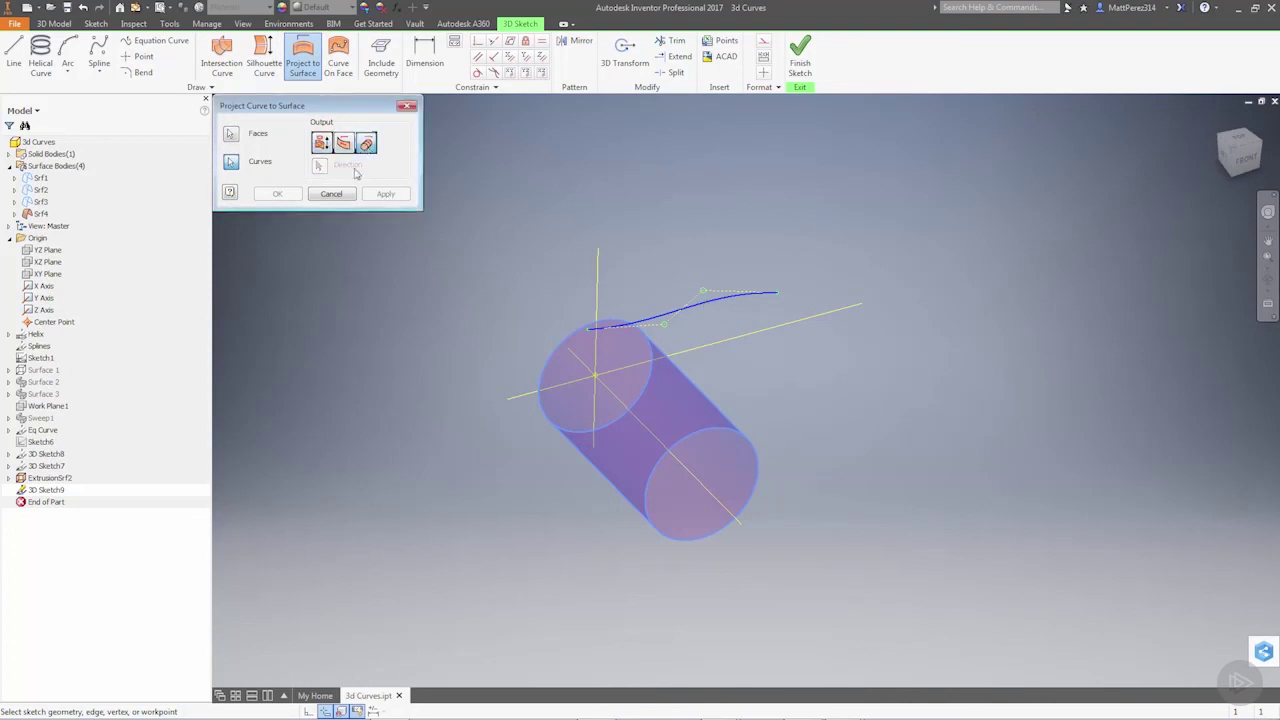
pyautogui.keyDown('shift'); pyautogui.moveTo(702, 364); pyautogui.dragTo(702, 370, button='middle'); pyautogui.keyUp('shift')
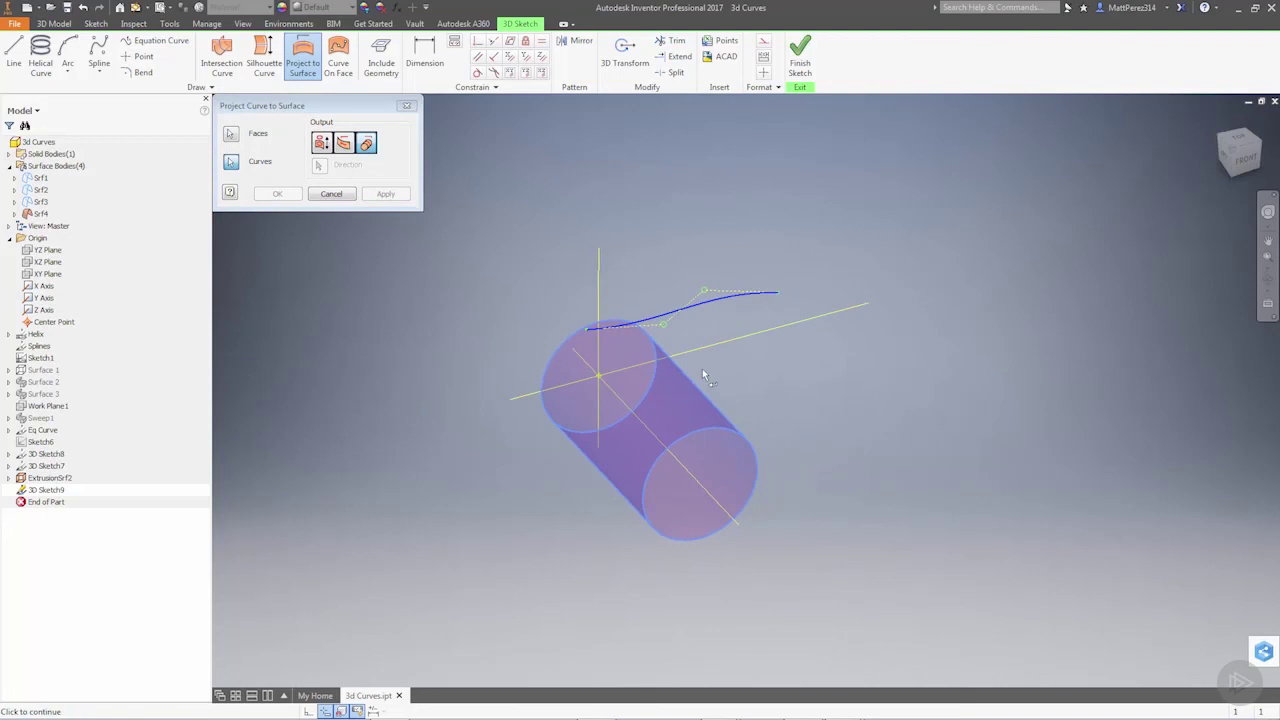
pyautogui.click(366, 145)
pyautogui.click(341, 195)
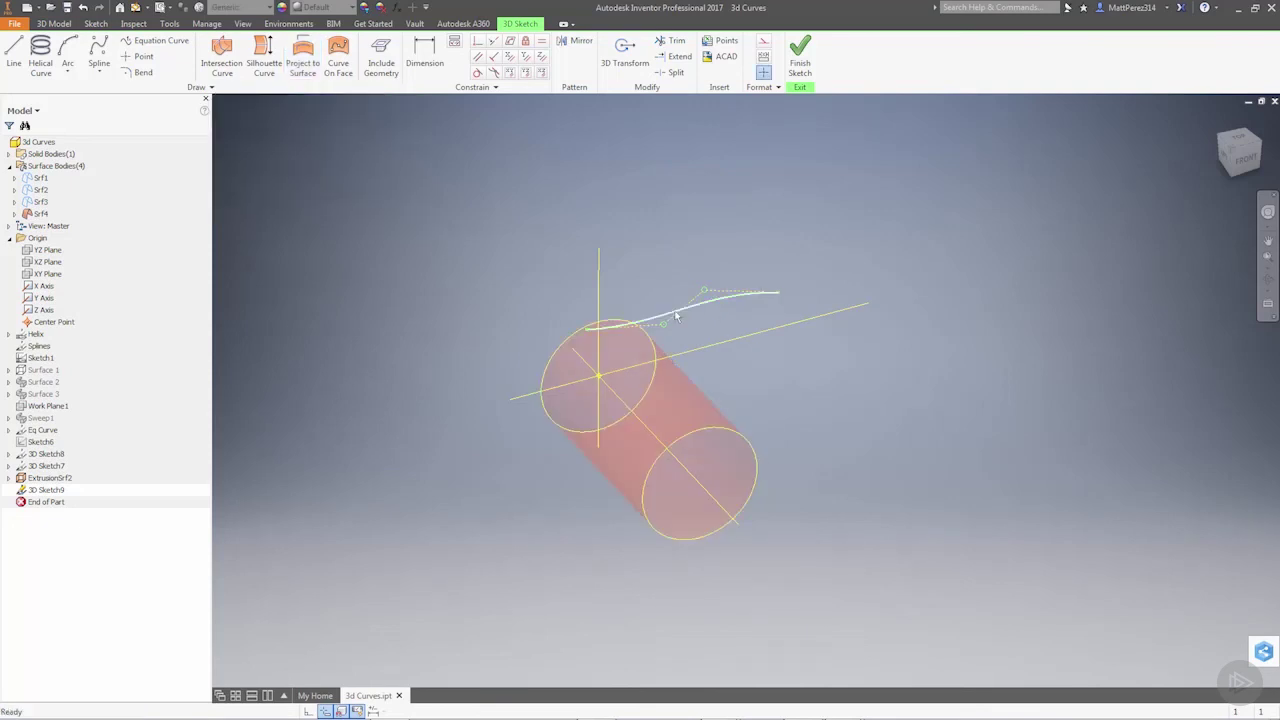
# Finish the 3D sketch and move the End of Part marker above 3D Sketch9 in the model tree
pyautogui.click(800, 55)
pyautogui.click(45, 490)
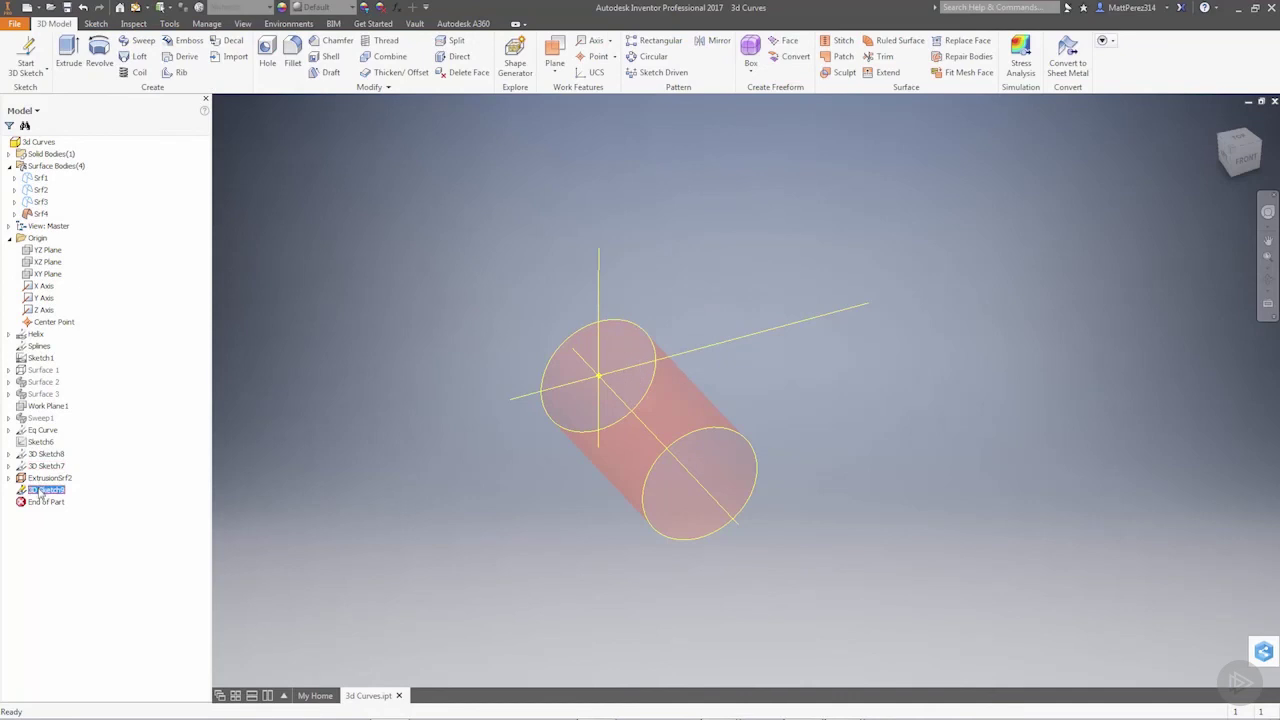
pyautogui.moveTo(42, 503); pyautogui.dragTo(45, 492)
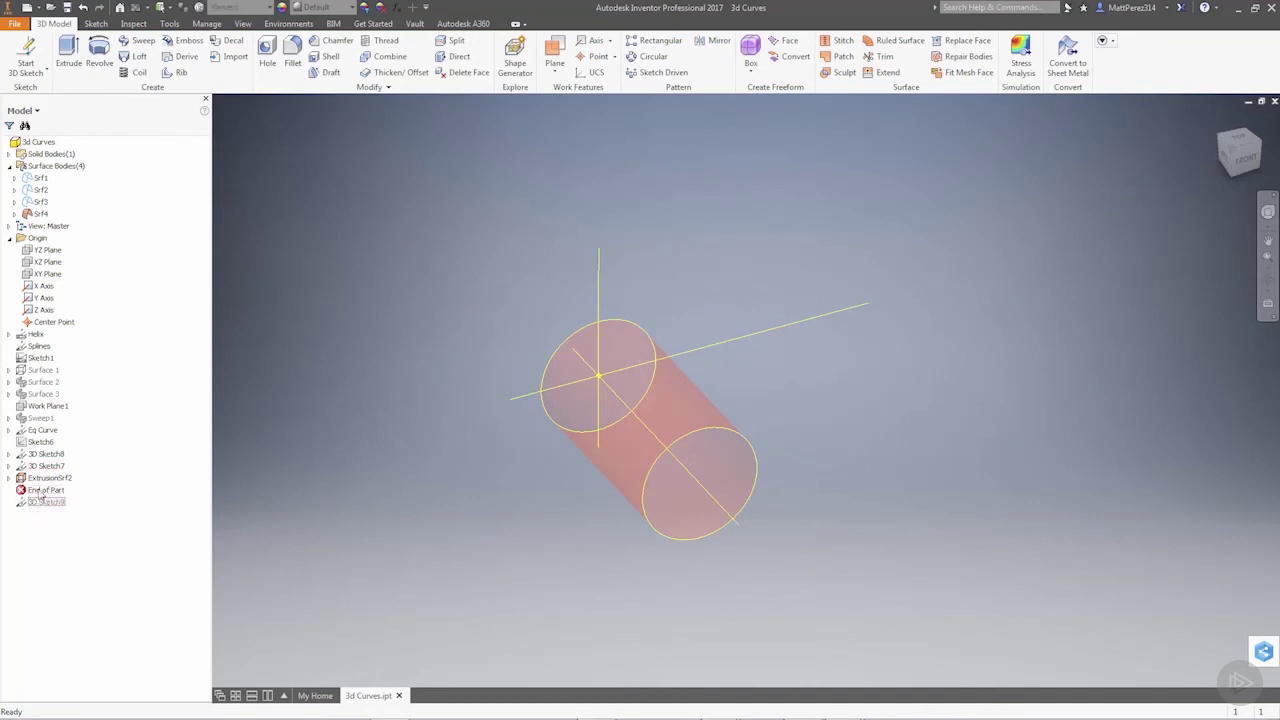